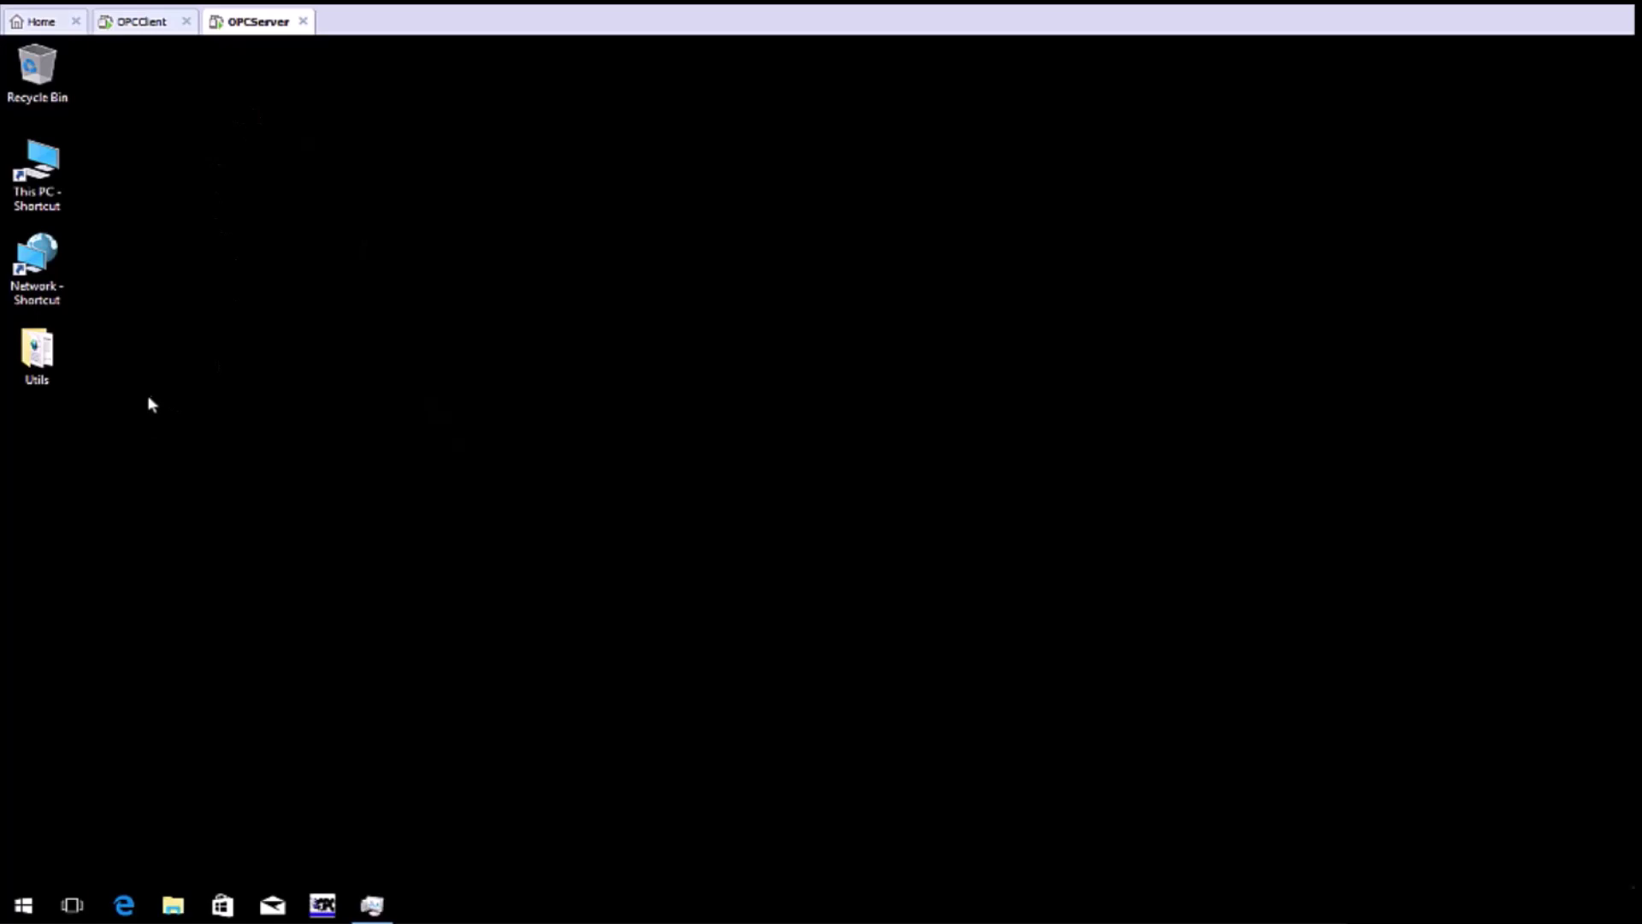
Run flex_server.exe from the Utils folder as administrator, approving the UAC prompt.
{"action": "left_click", "coordinate": [53, 370]}
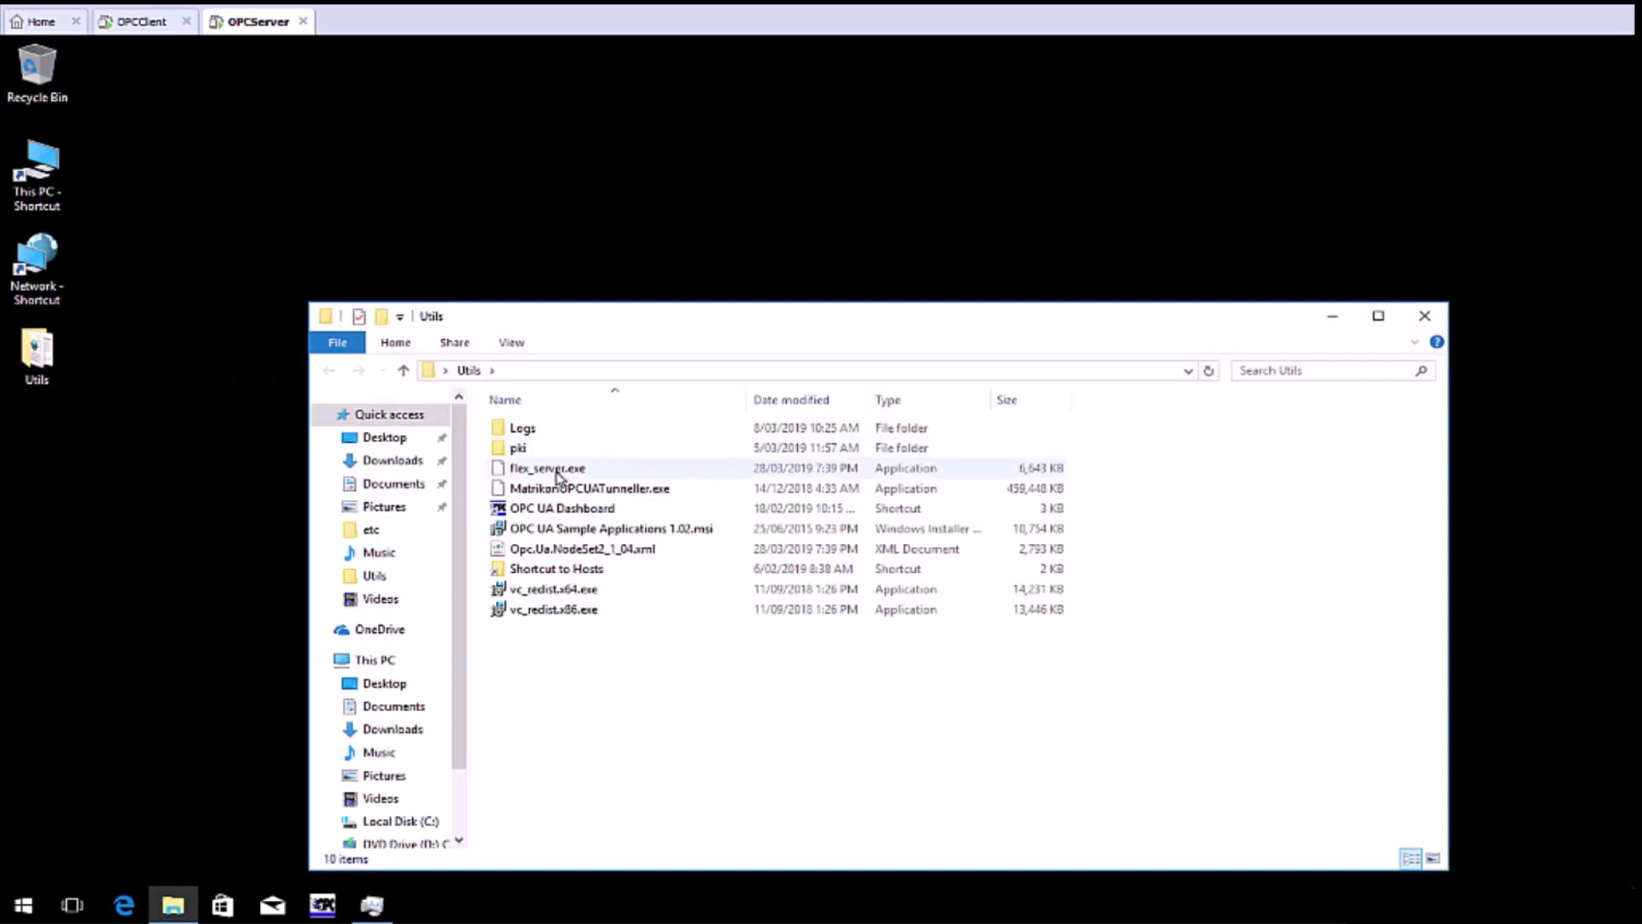
{"action": "left_click", "coordinate": [558, 477]}
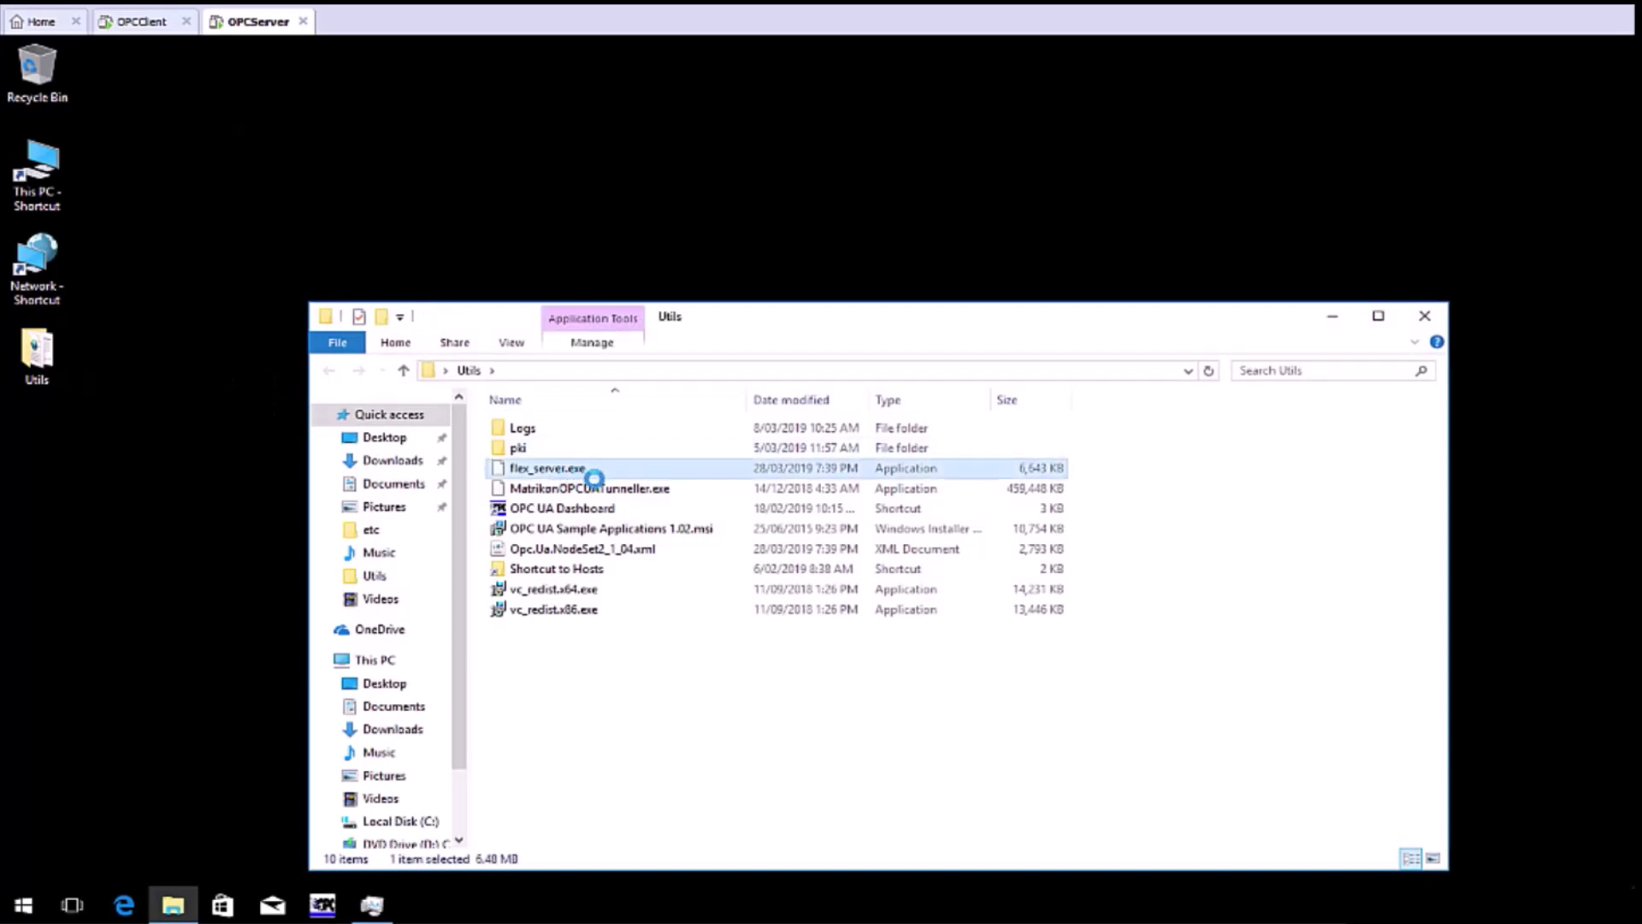
{"action": "right_click", "coordinate": [599, 477]}
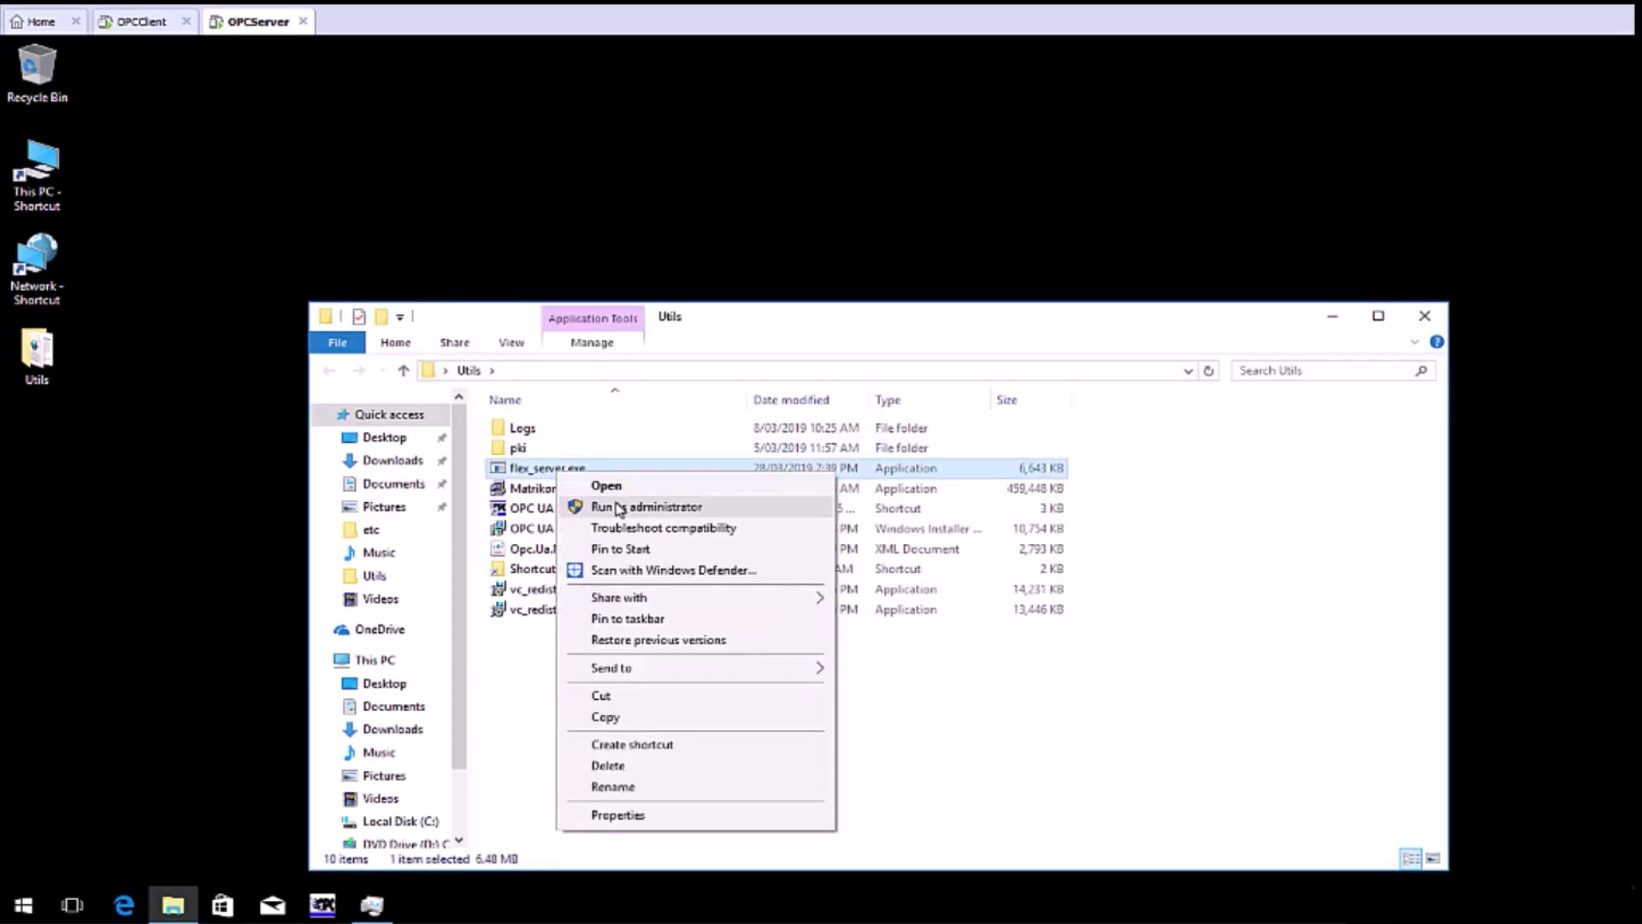
{"action": "left_click", "coordinate": [616, 505]}
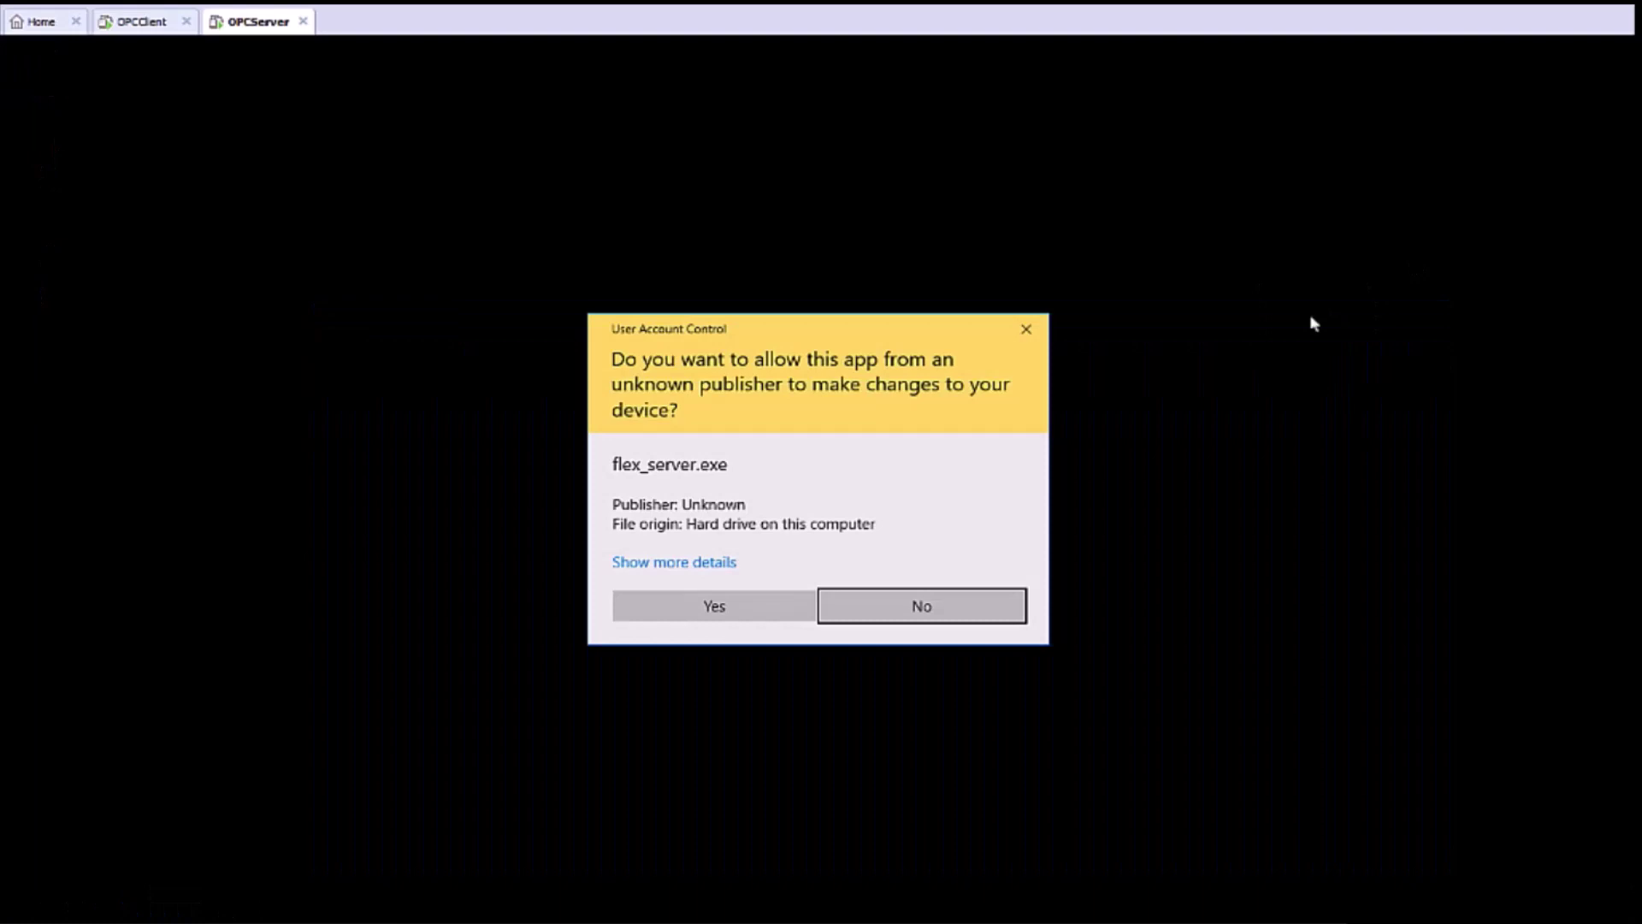
{"action": "left_click", "coordinate": [769, 606]}
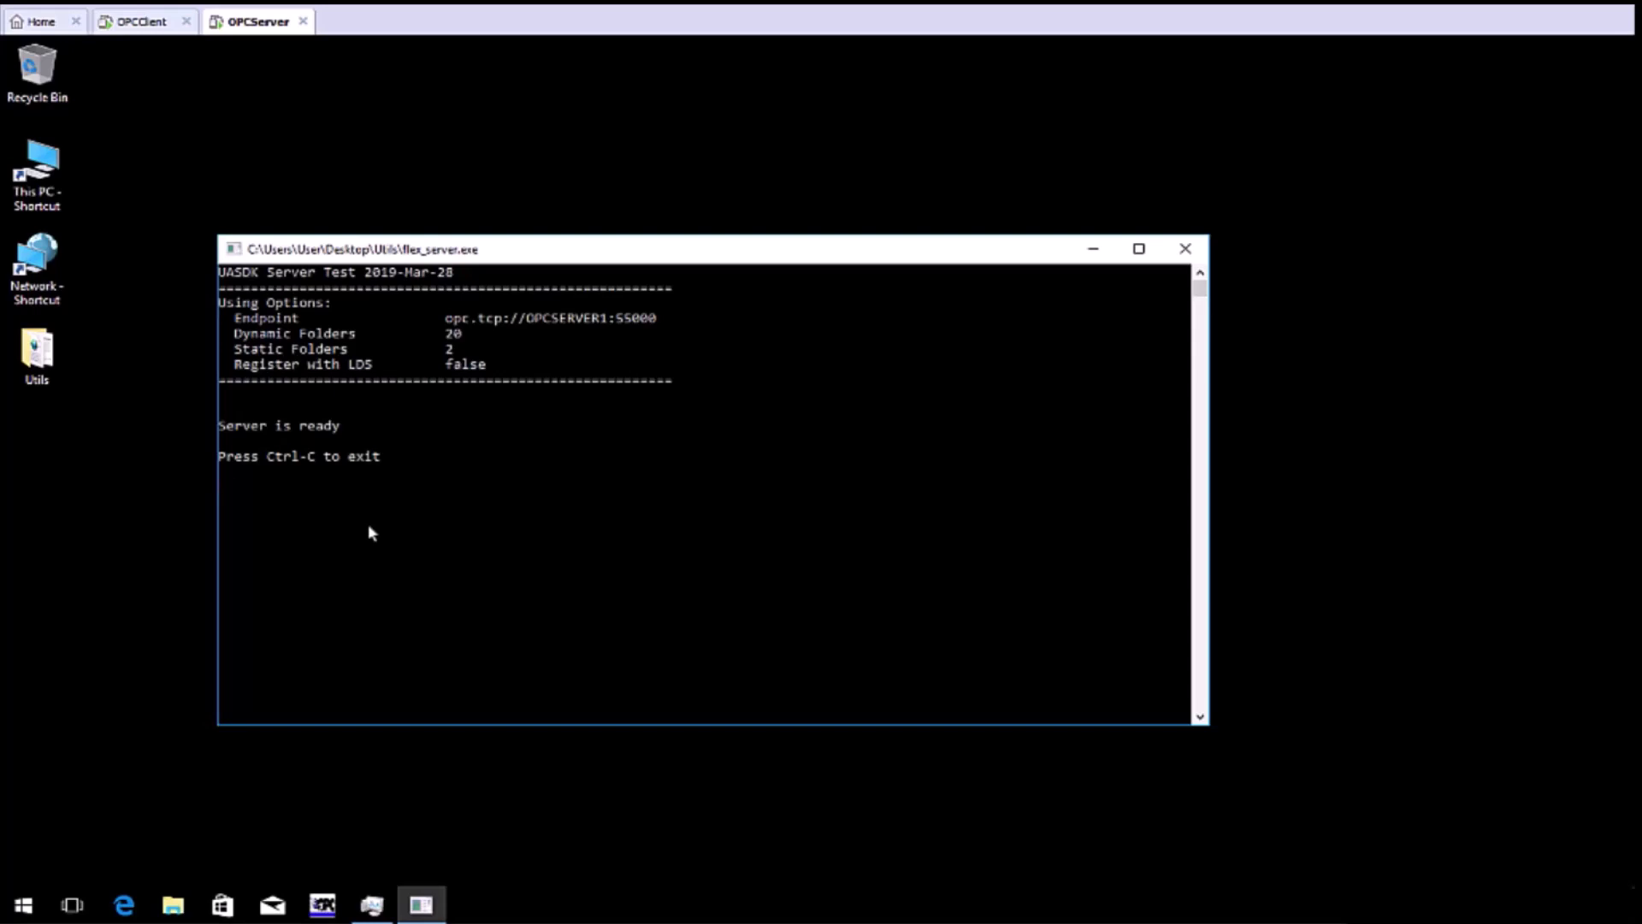
Copy the console's endpoint opc.tcp://OPCSERVER1:55000 and switch to the OPCClient machine.
{"action": "left_click", "coordinate": [448, 322]}
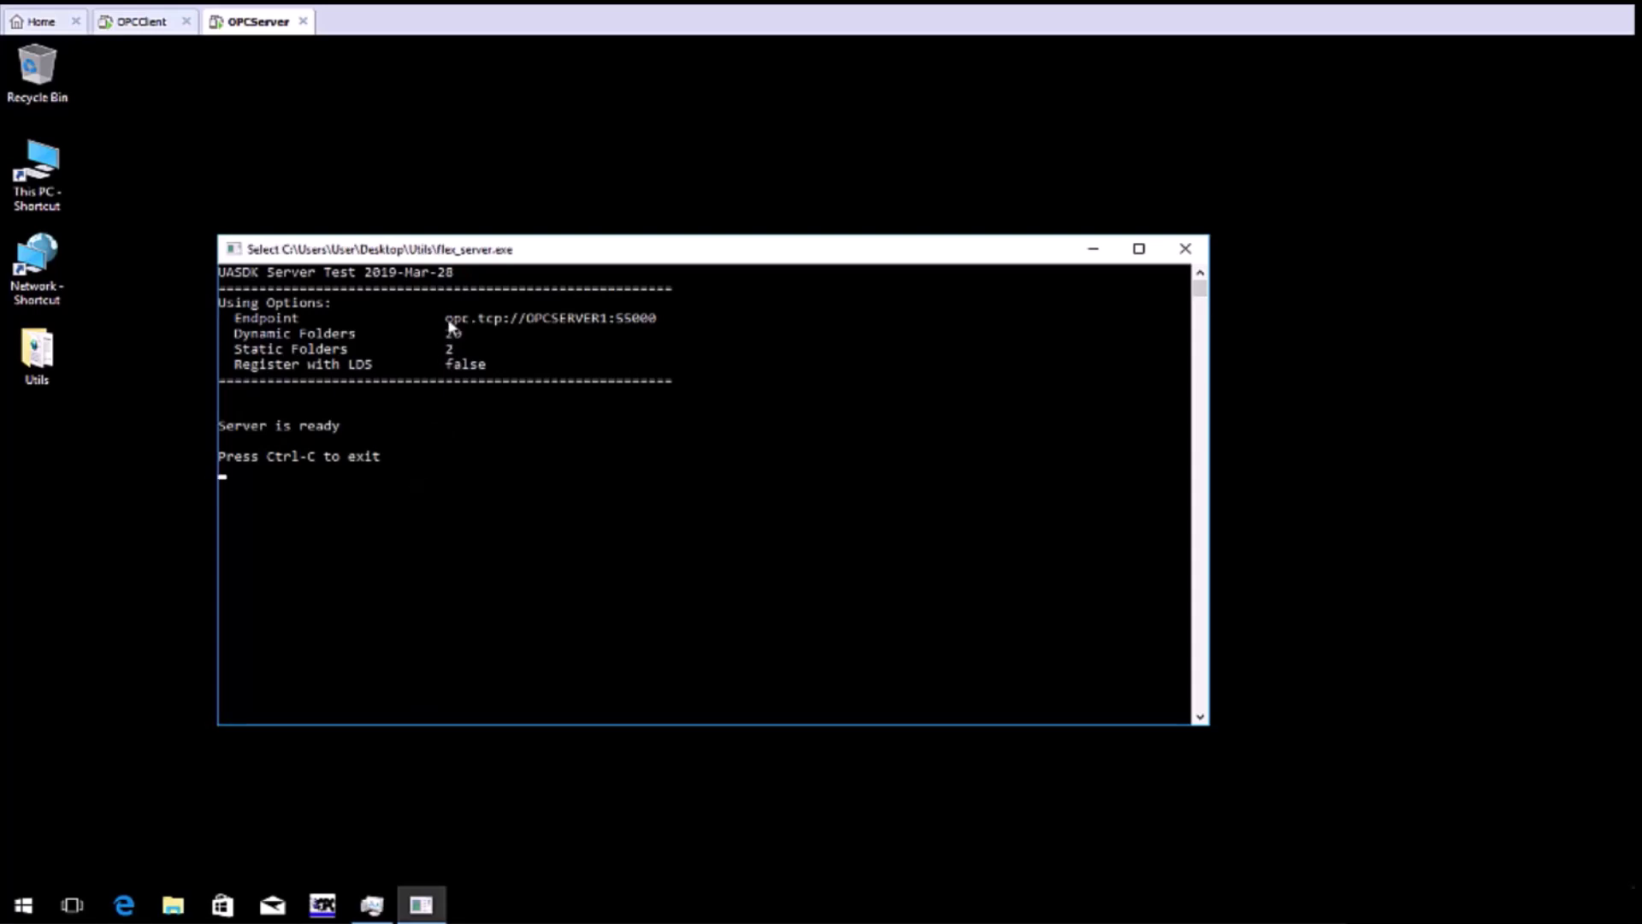
{"action": "left_click_drag", "start_coordinate": [449, 322], "coordinate": [655, 321]}
{"action": "right_click", "coordinate": [648, 323]}
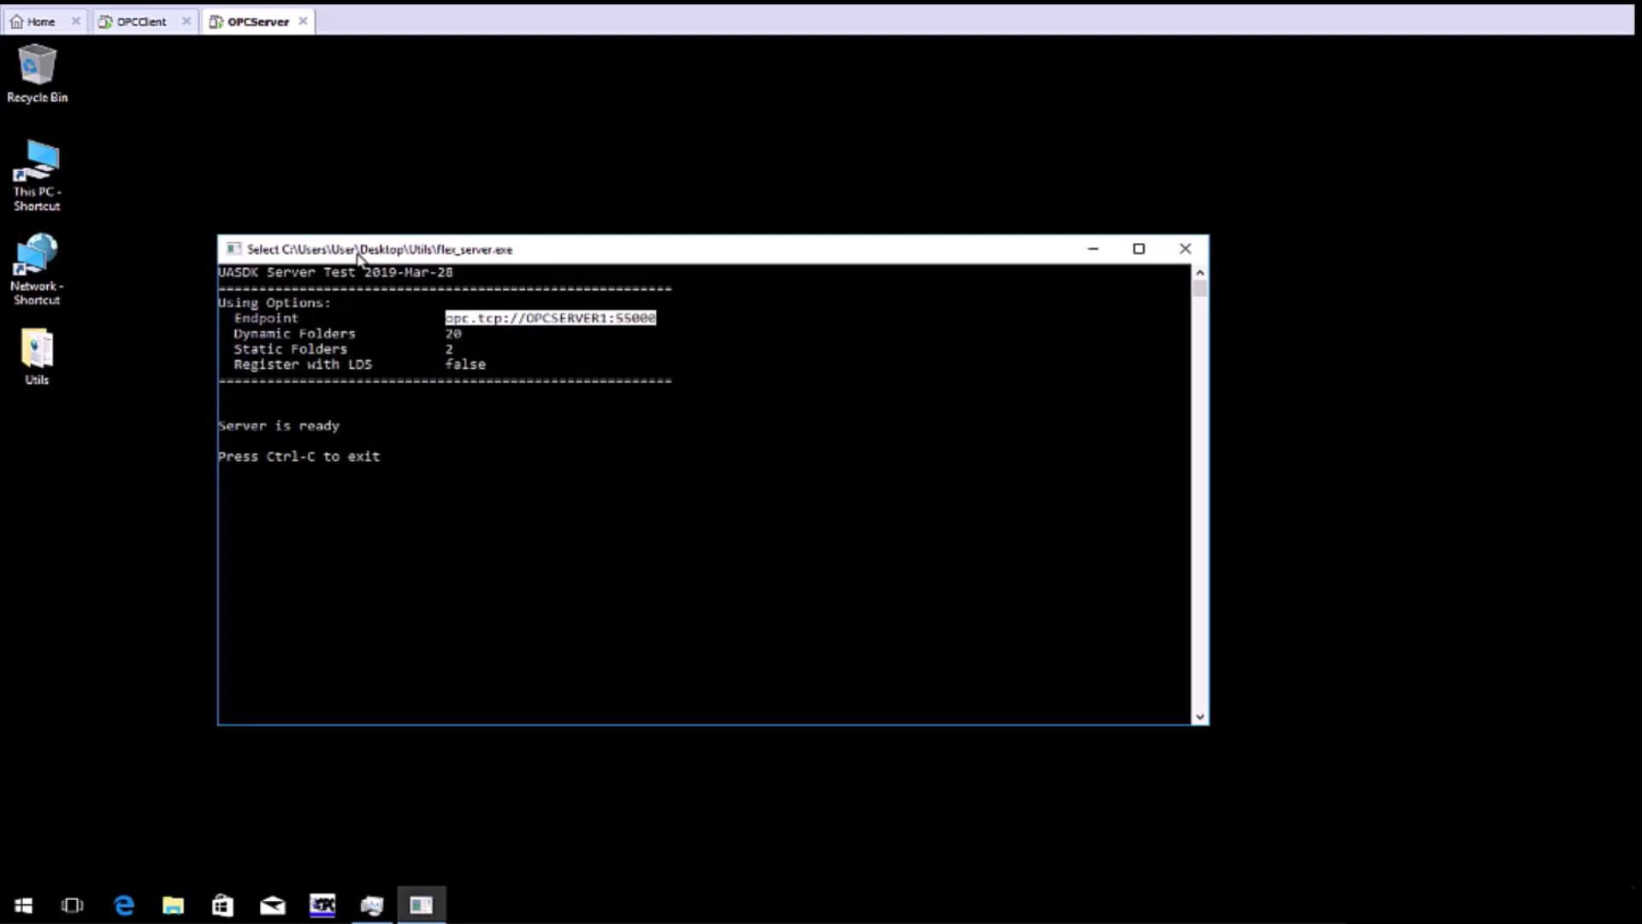
{"action": "left_click", "coordinate": [143, 23]}
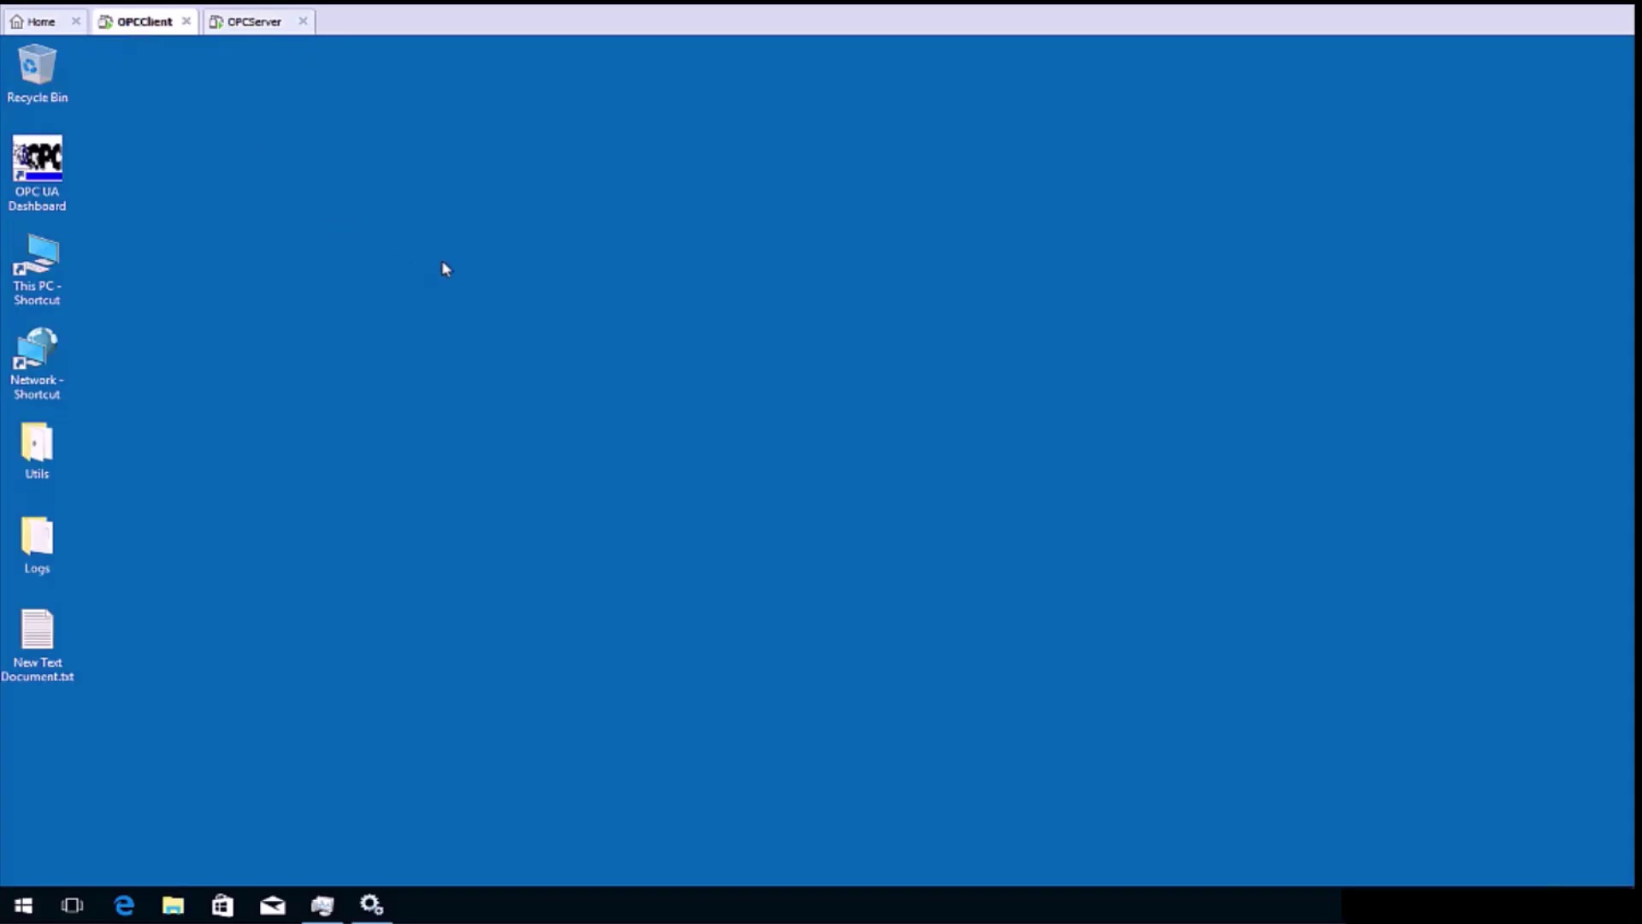
Run 'ping OPCSERVER1' in Command Prompt, confirm 0% packet loss, and close the window.
{"action": "left_click", "coordinate": [24, 905]}
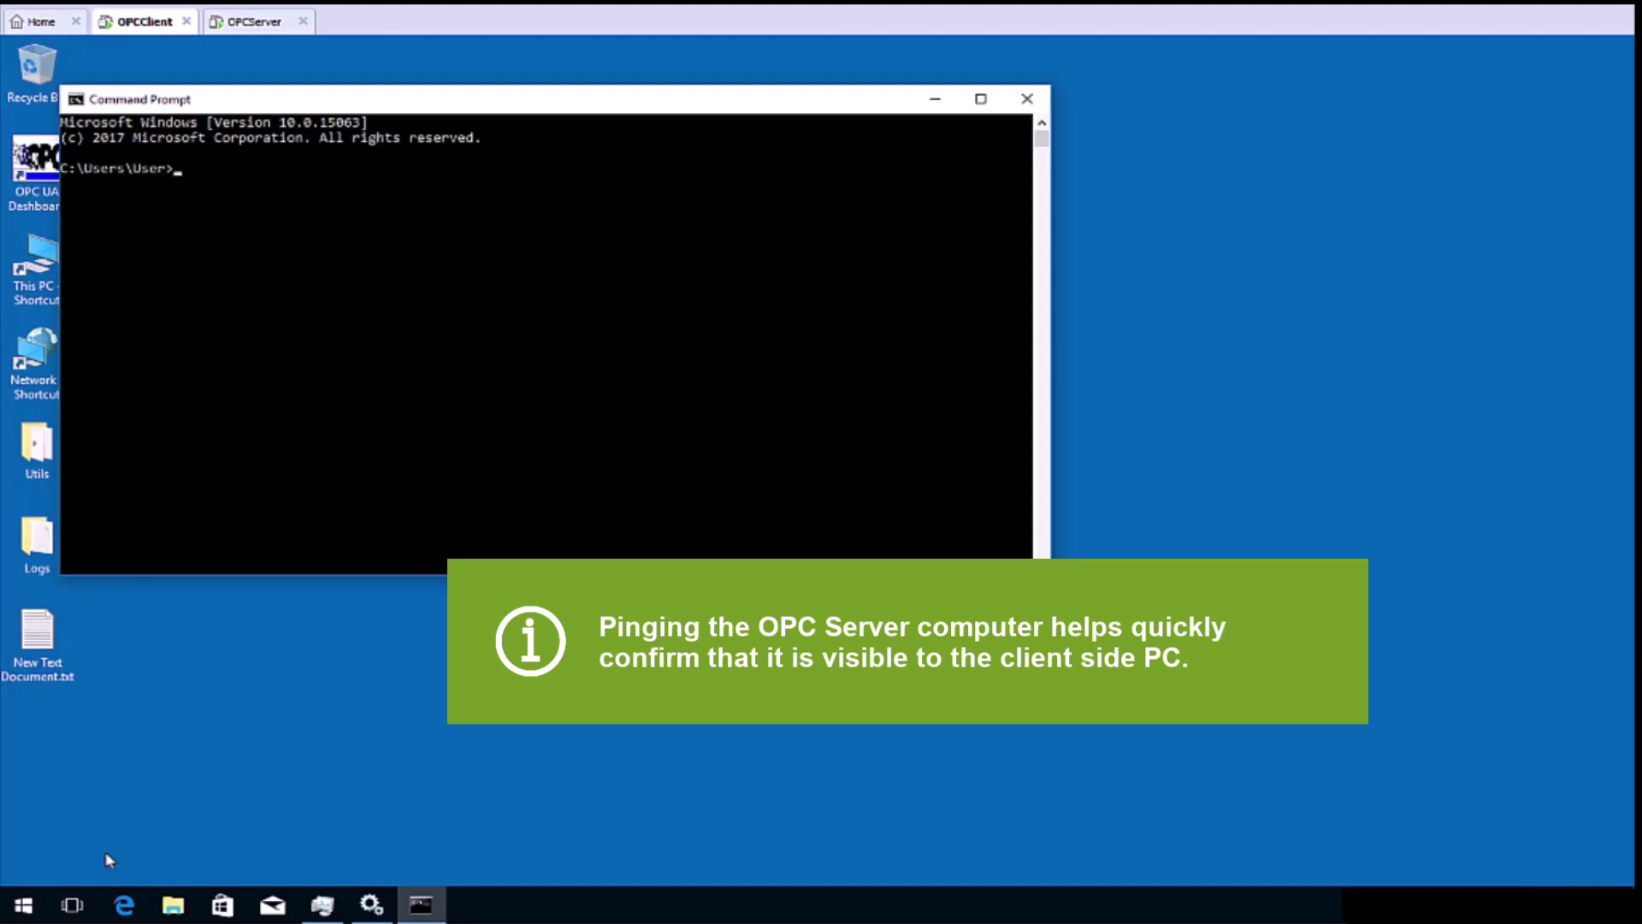
{"action": "type", "text": "ping O"}
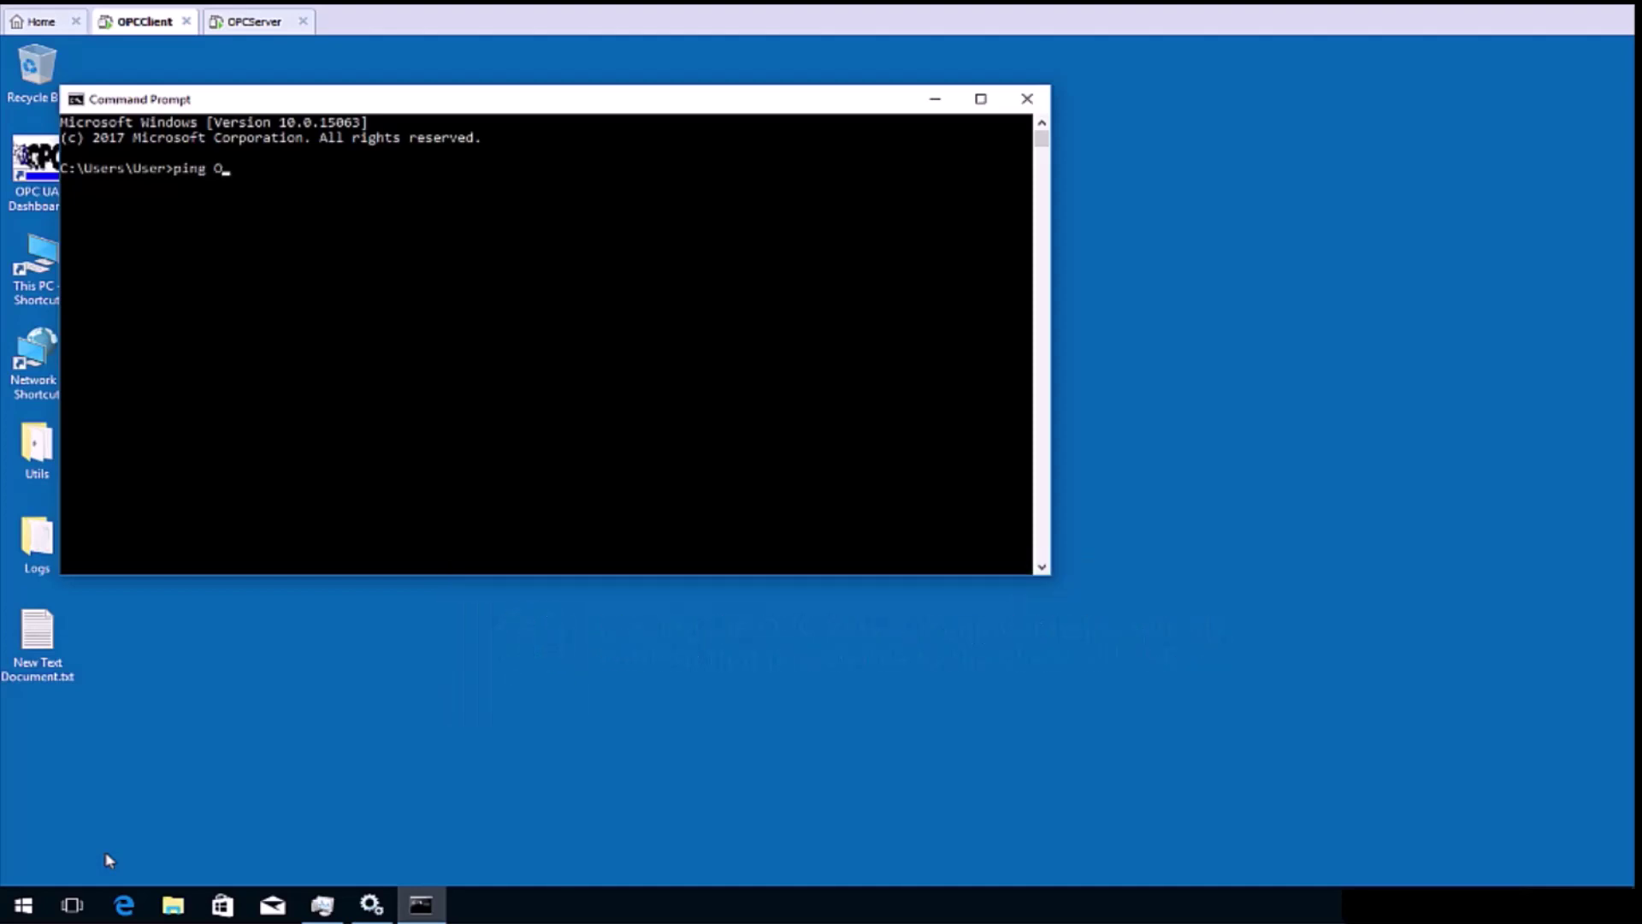
{"action": "type", "text": "PCSERVER1"}
{"action": "key", "text": "Return"}
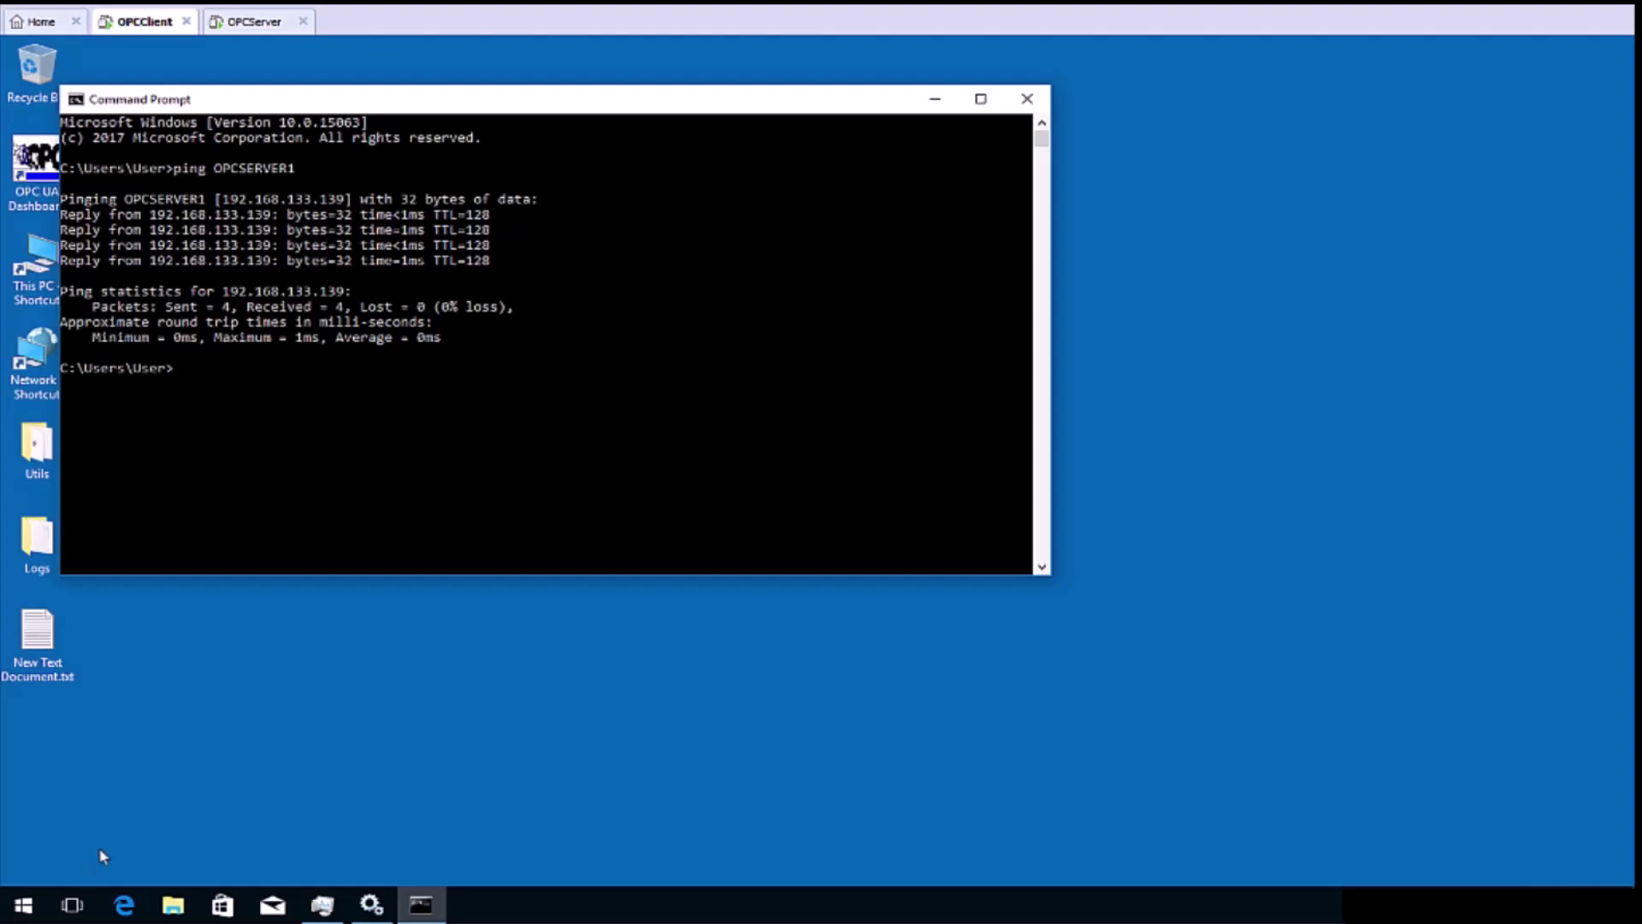
{"action": "left_click", "coordinate": [1027, 99]}
{"action": "left_click", "coordinate": [34, 898]}
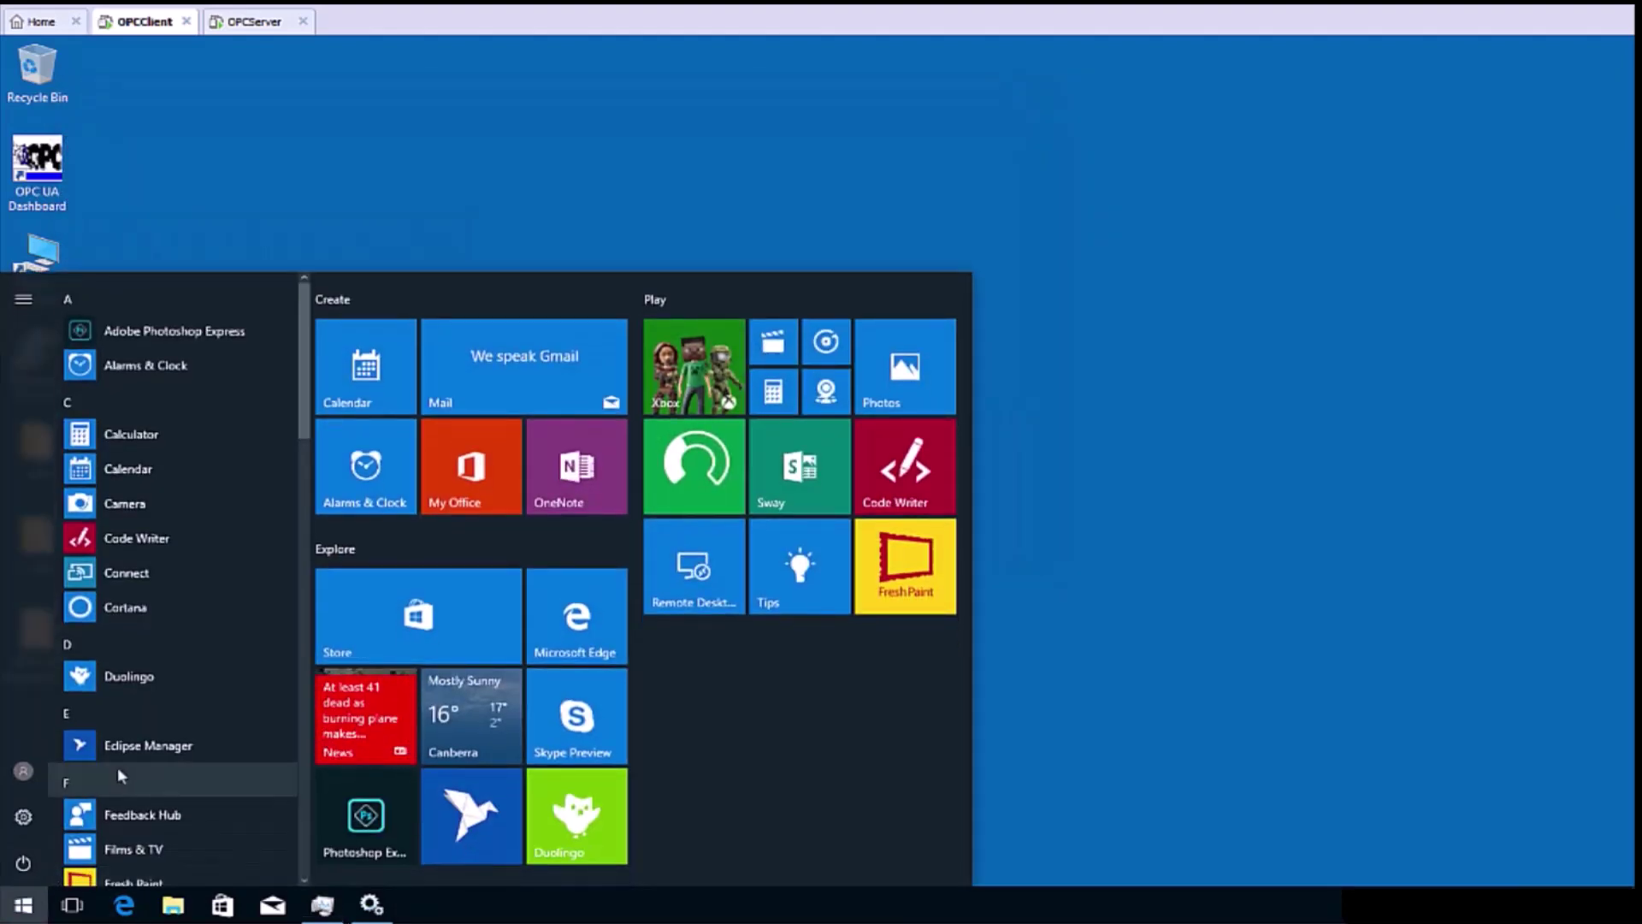
Launch Matrikon OPC UA Tunneller Configuration from the MatrikonOPC Start group, approving the UAC prompt.
{"action": "scroll", "coordinate": [128, 735], "scroll_direction": "down", "scroll_amount": 5}
{"action": "left_click", "coordinate": [156, 666]}
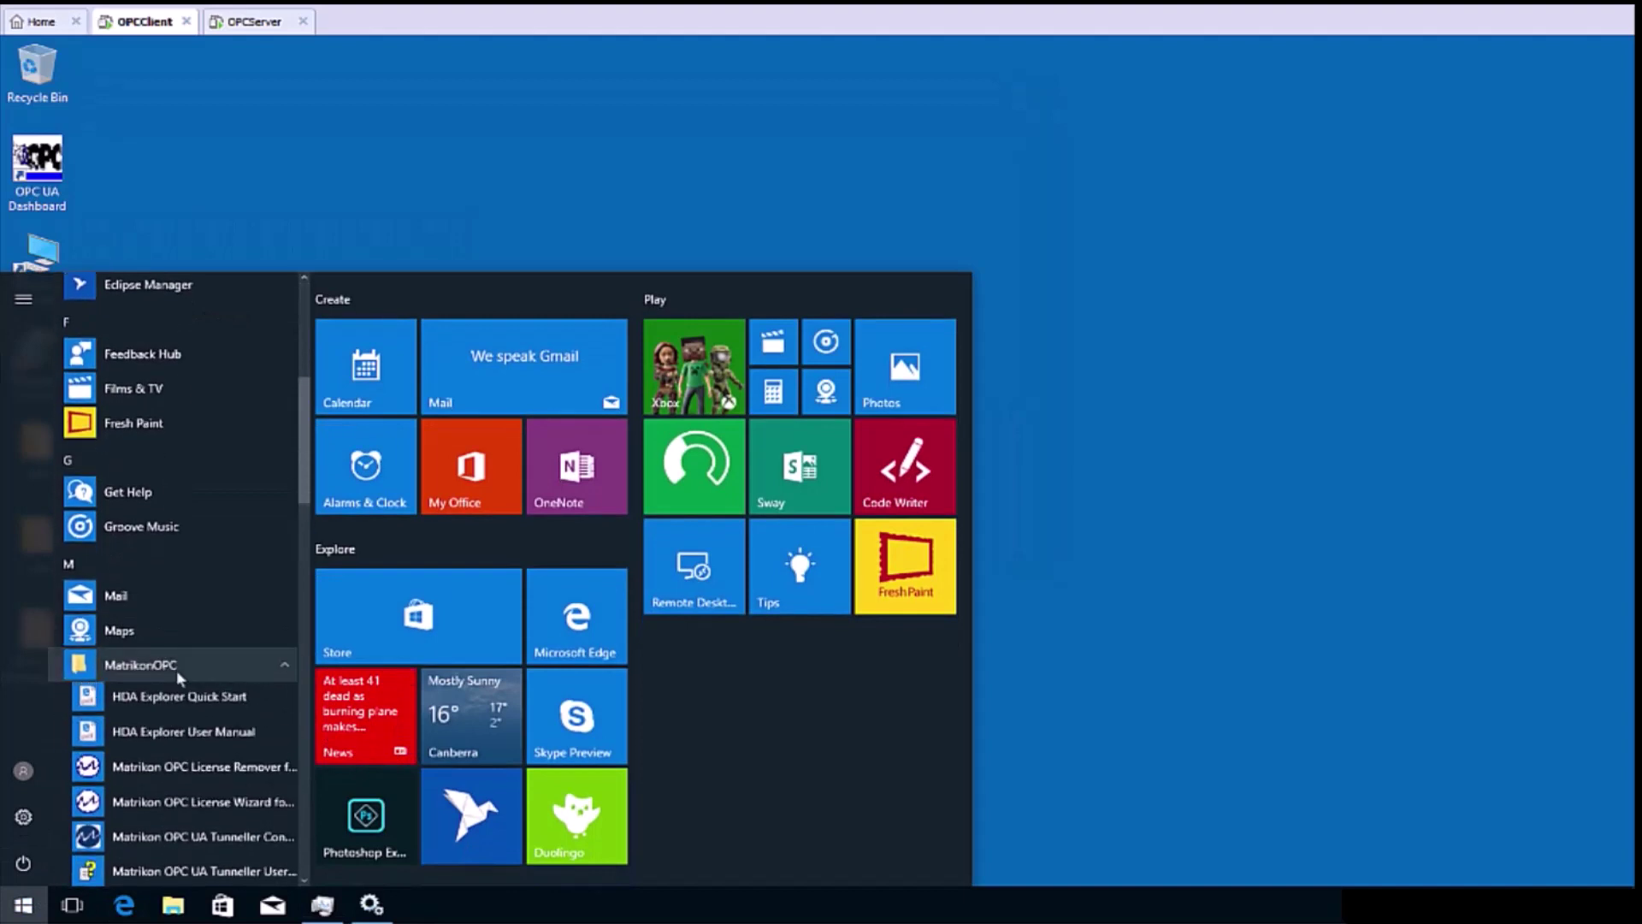
{"action": "scroll", "coordinate": [177, 669], "scroll_direction": "down", "scroll_amount": 2}
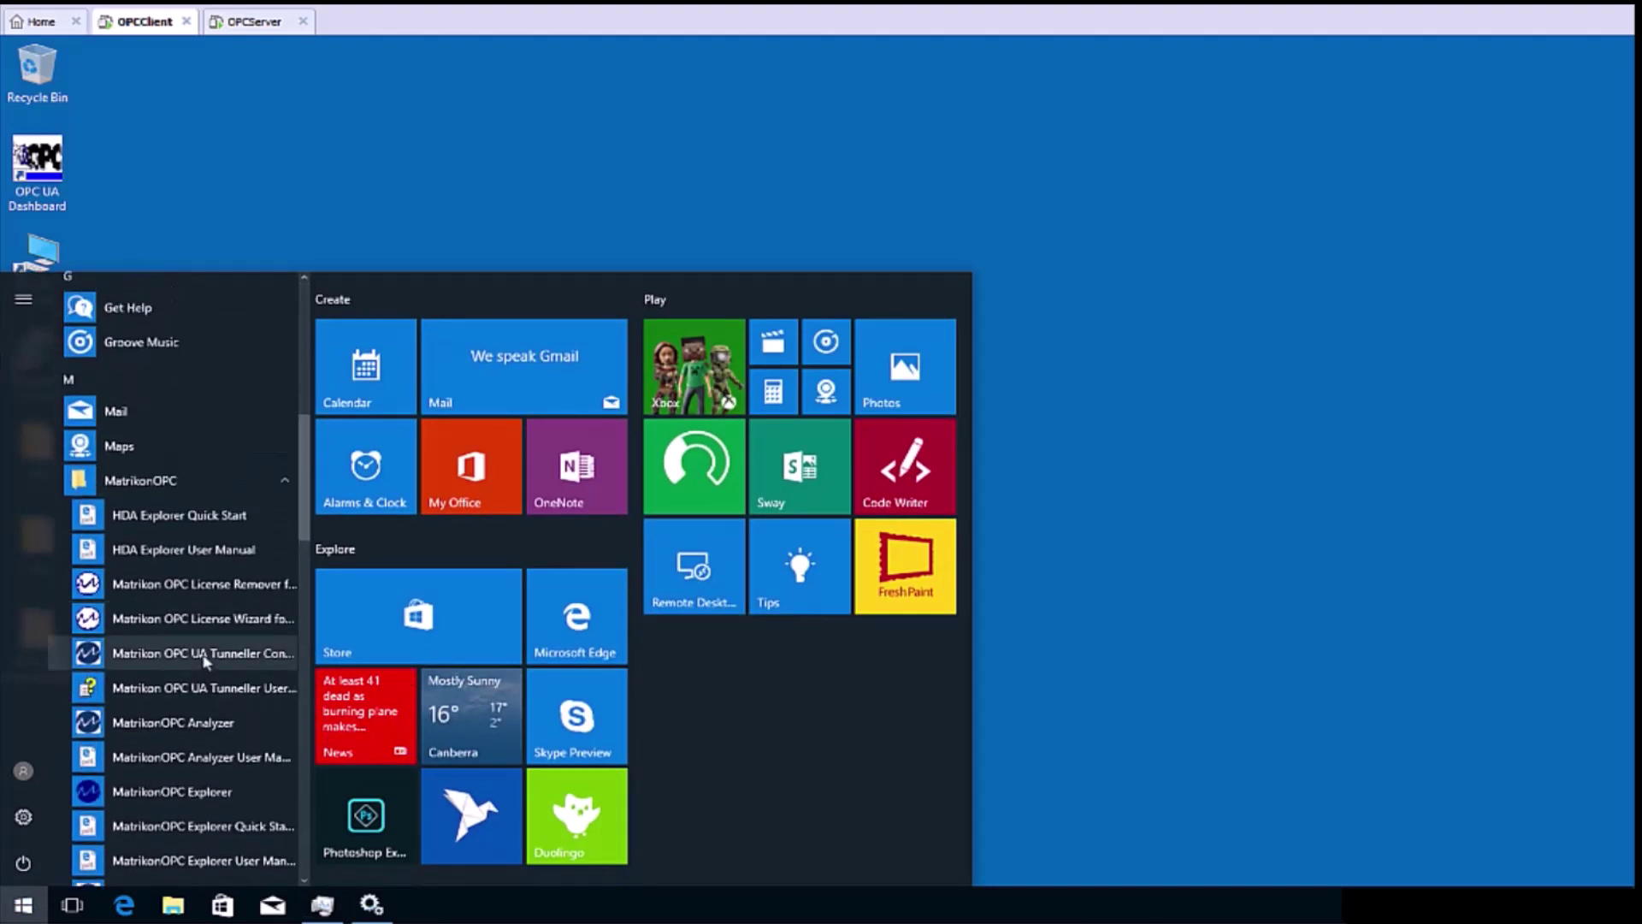
{"action": "left_click", "coordinate": [202, 653]}
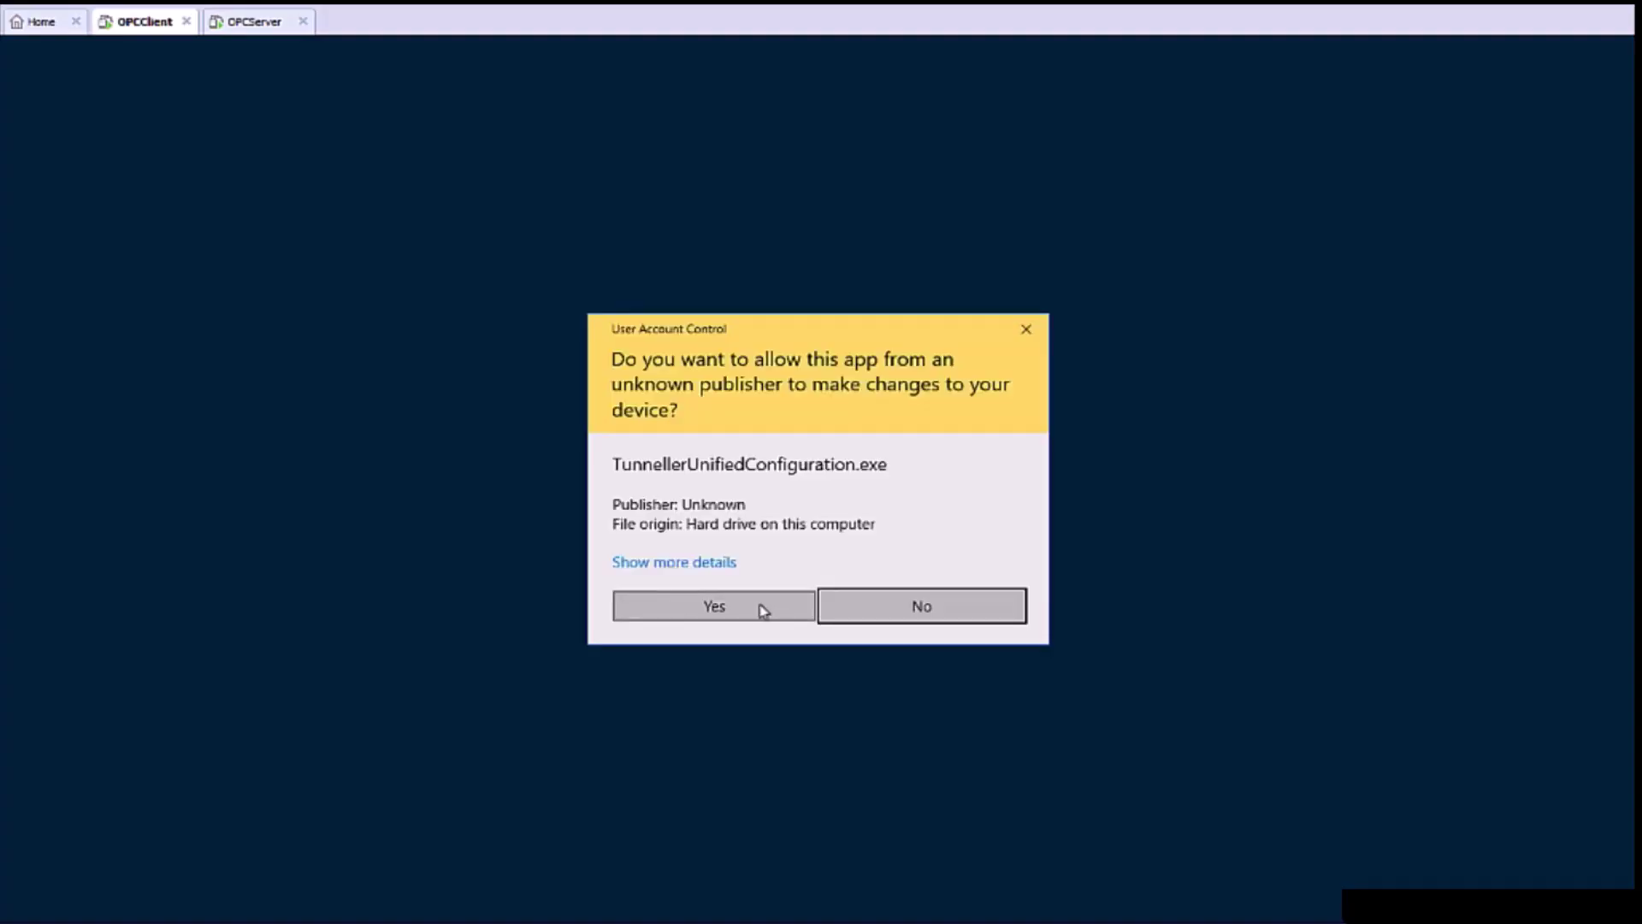
{"action": "left_click", "coordinate": [762, 610]}
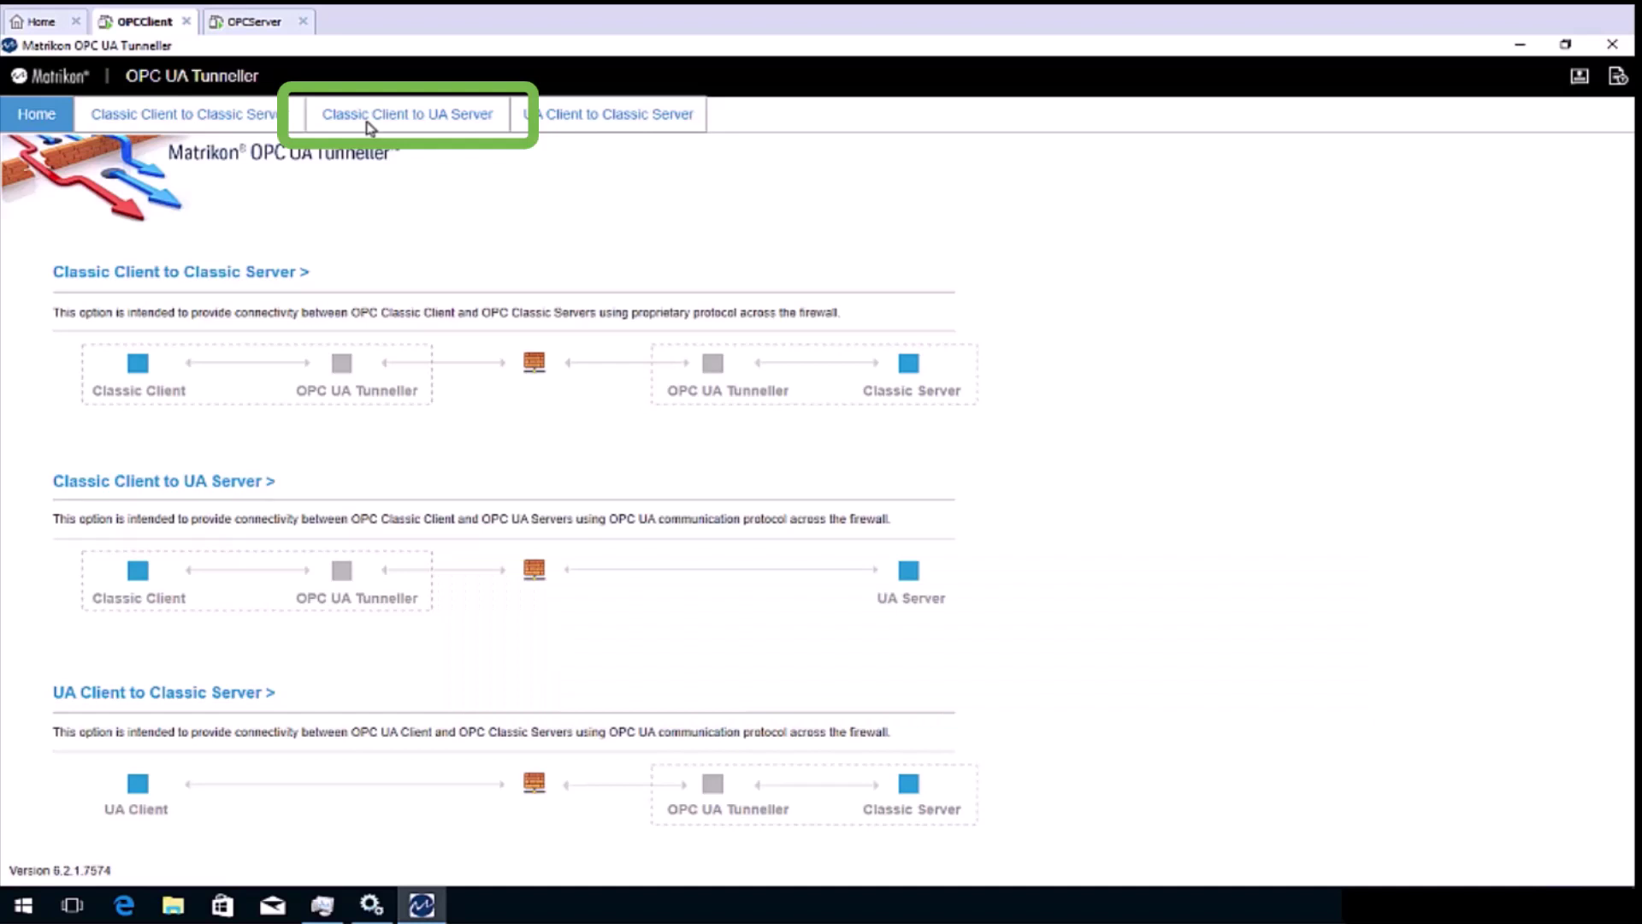
Add a Classic Client to UA Server connection with Server URL opc.tcp://OPCSERVER1:55000 pasted in.
{"action": "left_click", "coordinate": [370, 128]}
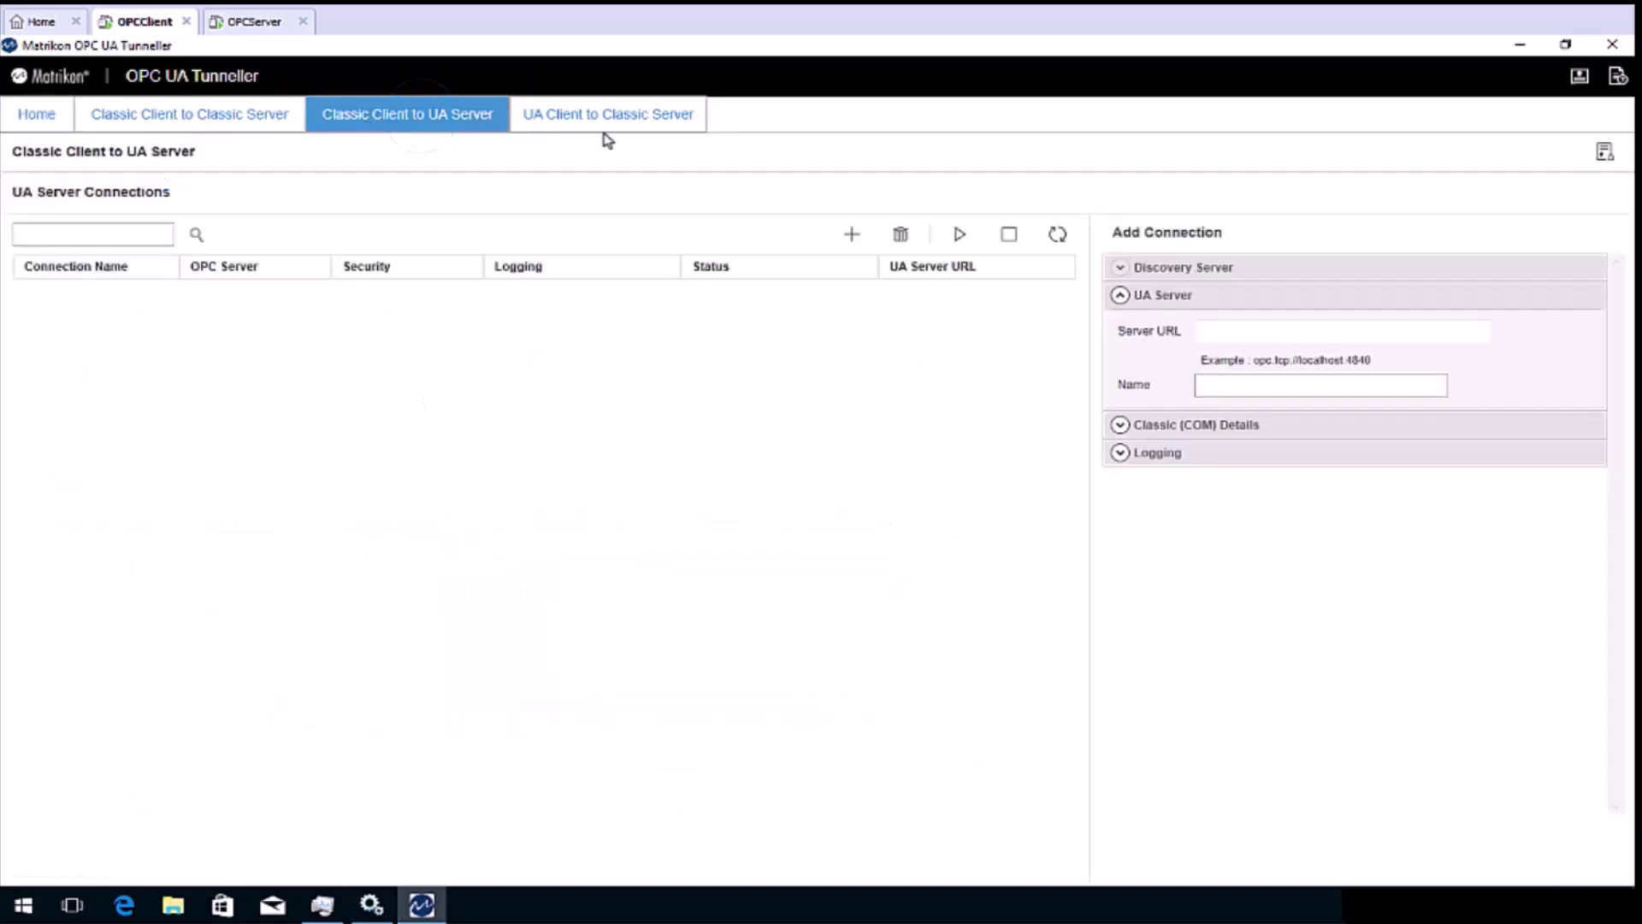
{"action": "left_click", "coordinate": [850, 234]}
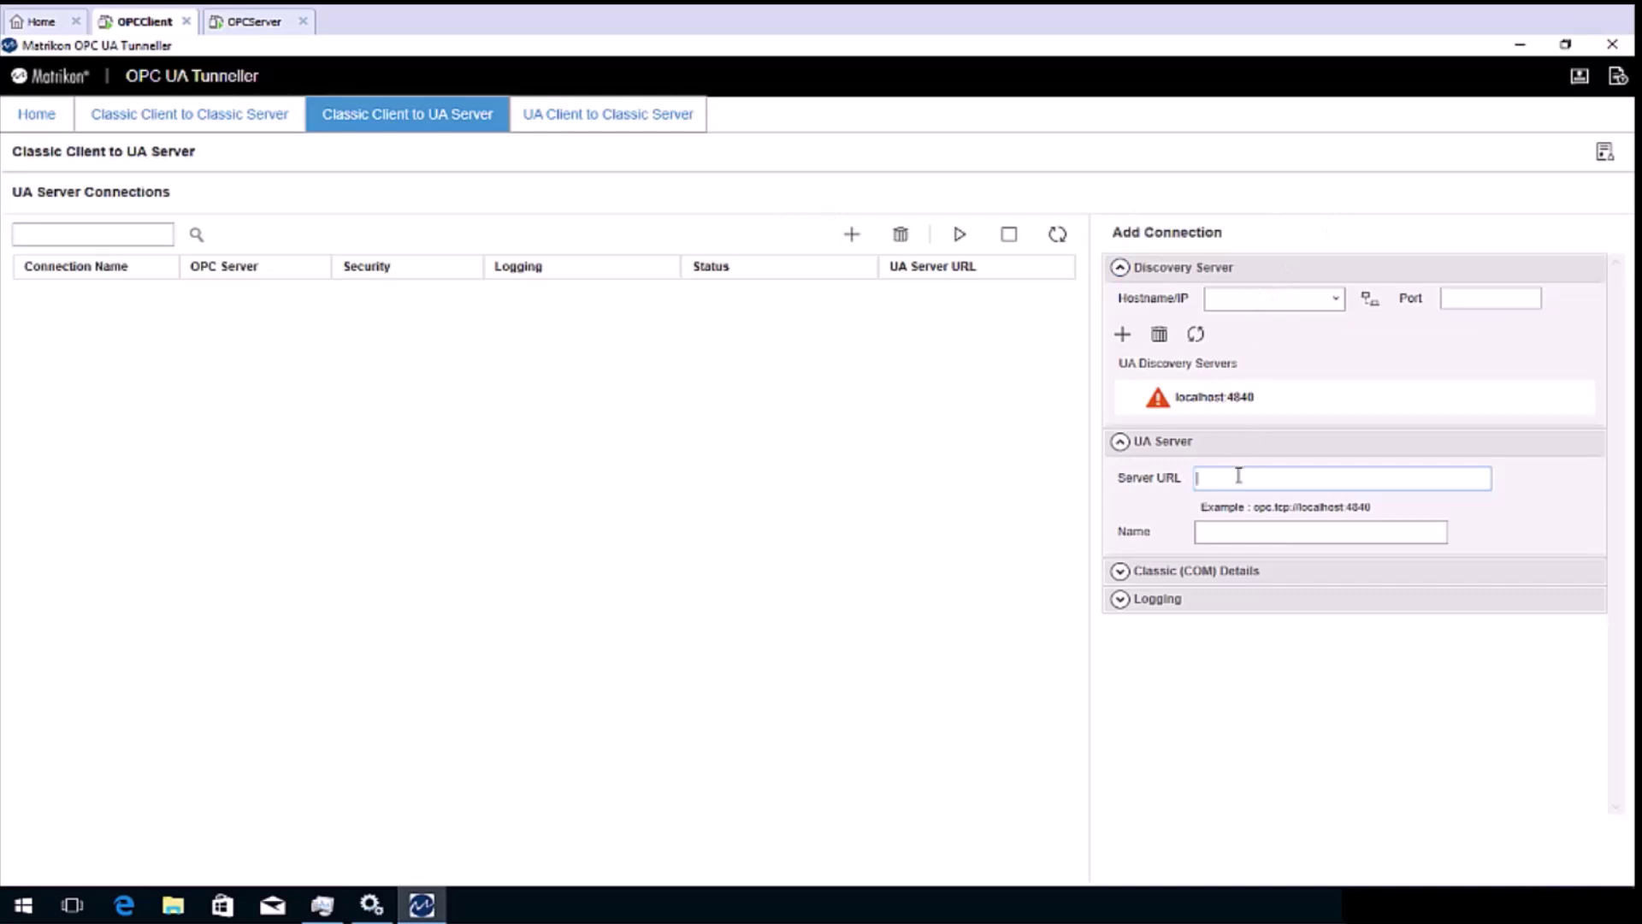
{"action": "type", "text": "opc.tcp://OPCSERVER1:55000"}
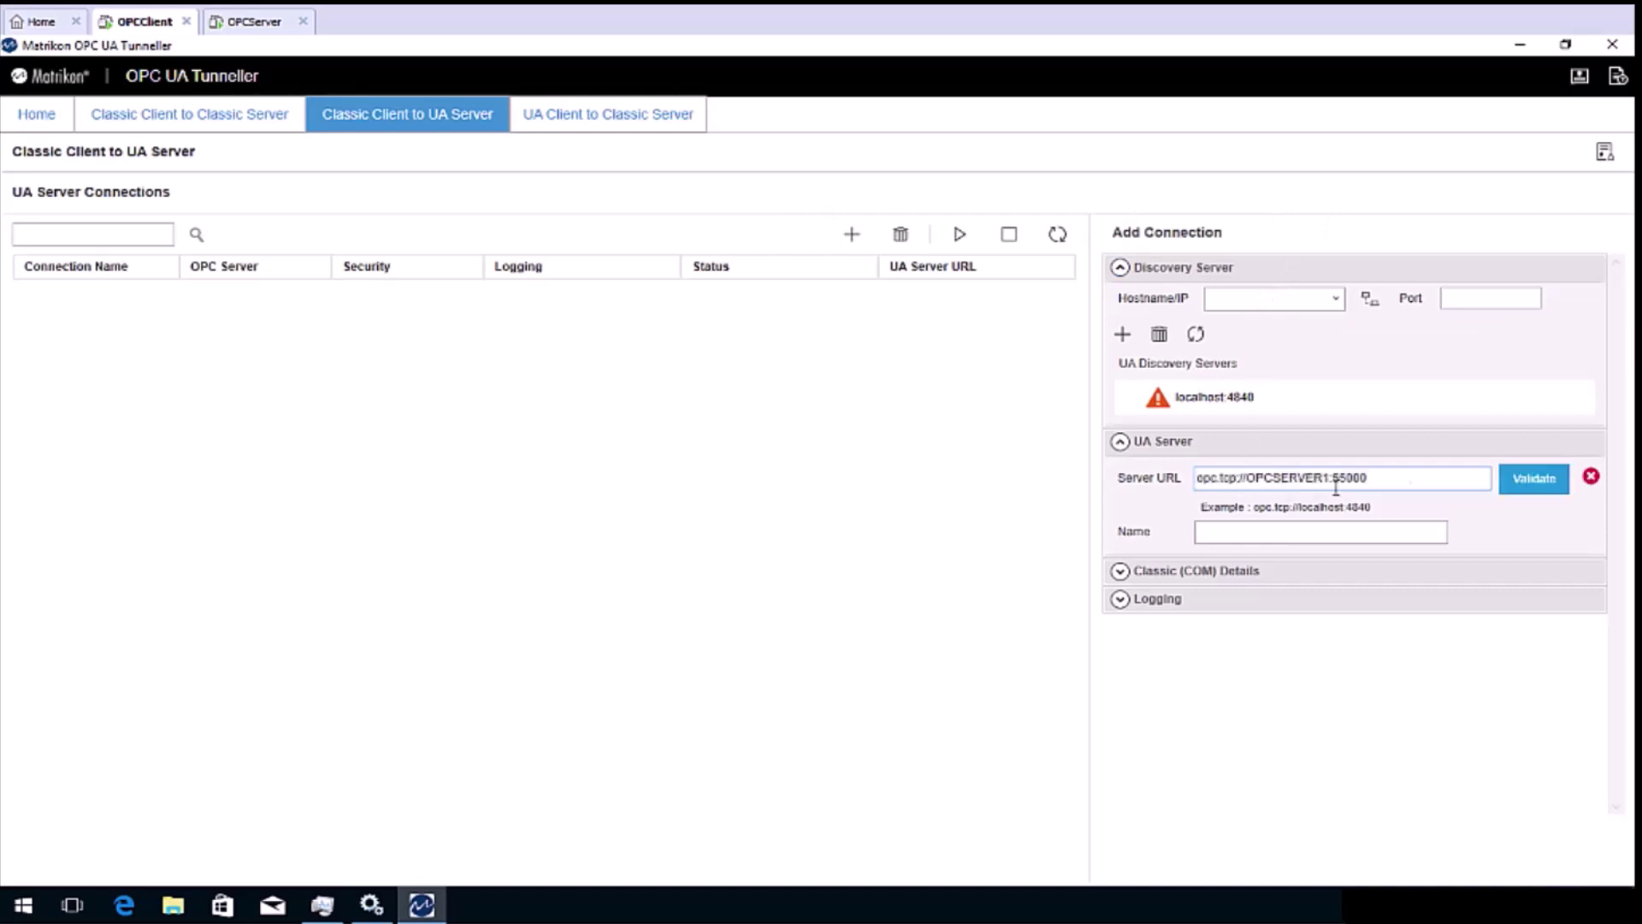
Validate the URL and dismiss the Discard Endpoint(s) warning, auto-filling Matrikon Flex OPC UA SDK settings.
{"action": "left_click", "coordinate": [1533, 478]}
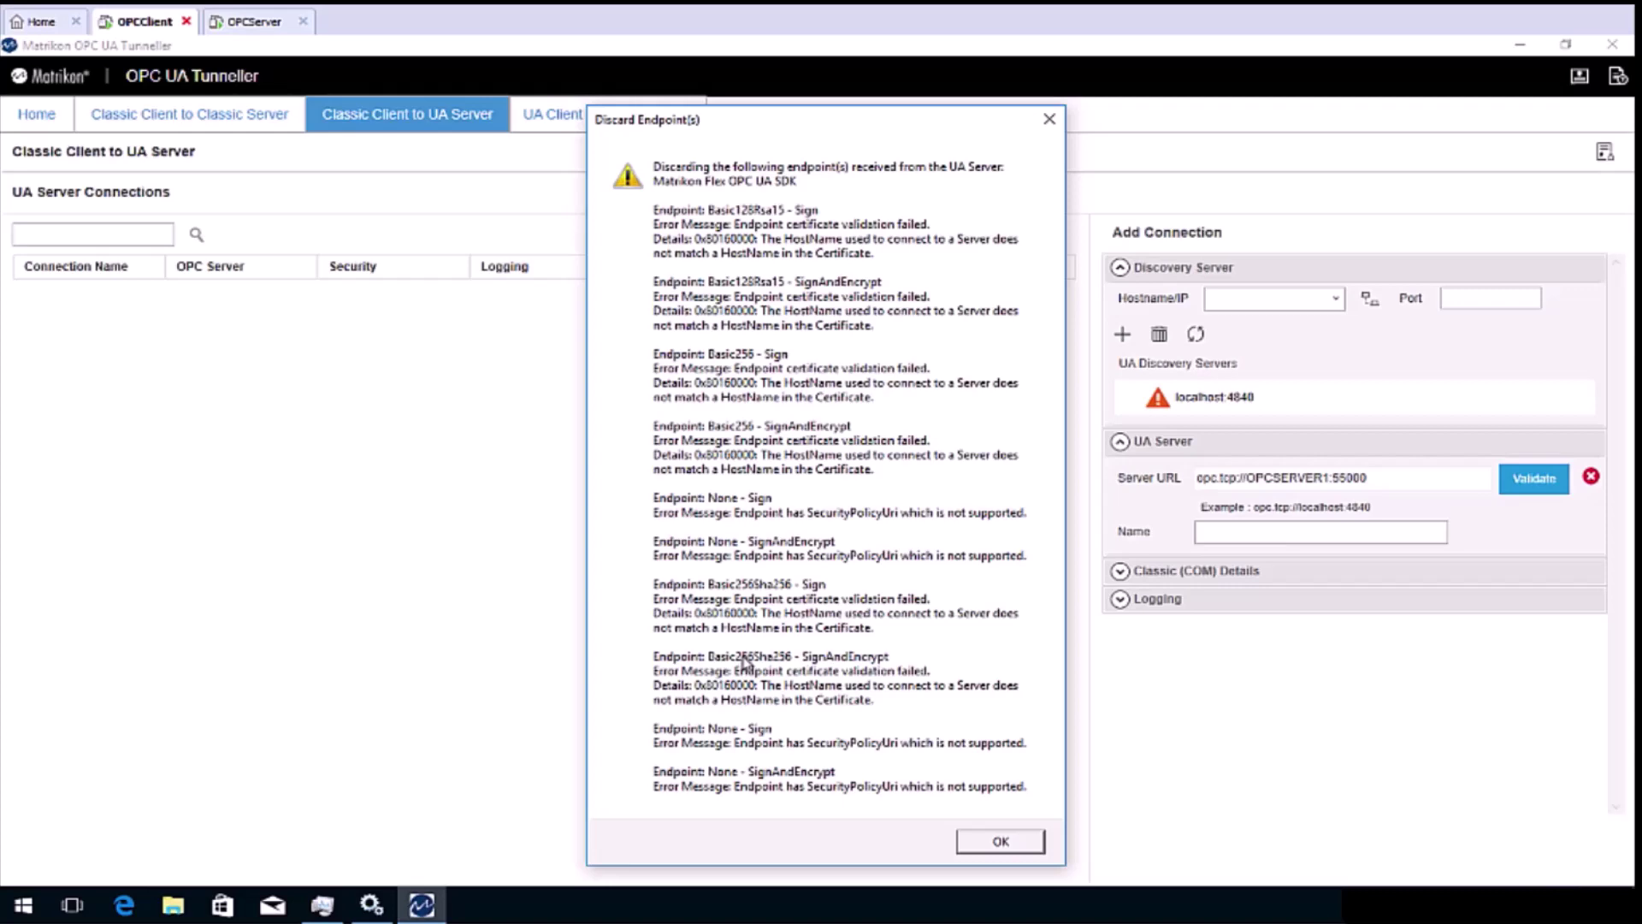
{"action": "left_click", "coordinate": [1001, 841]}
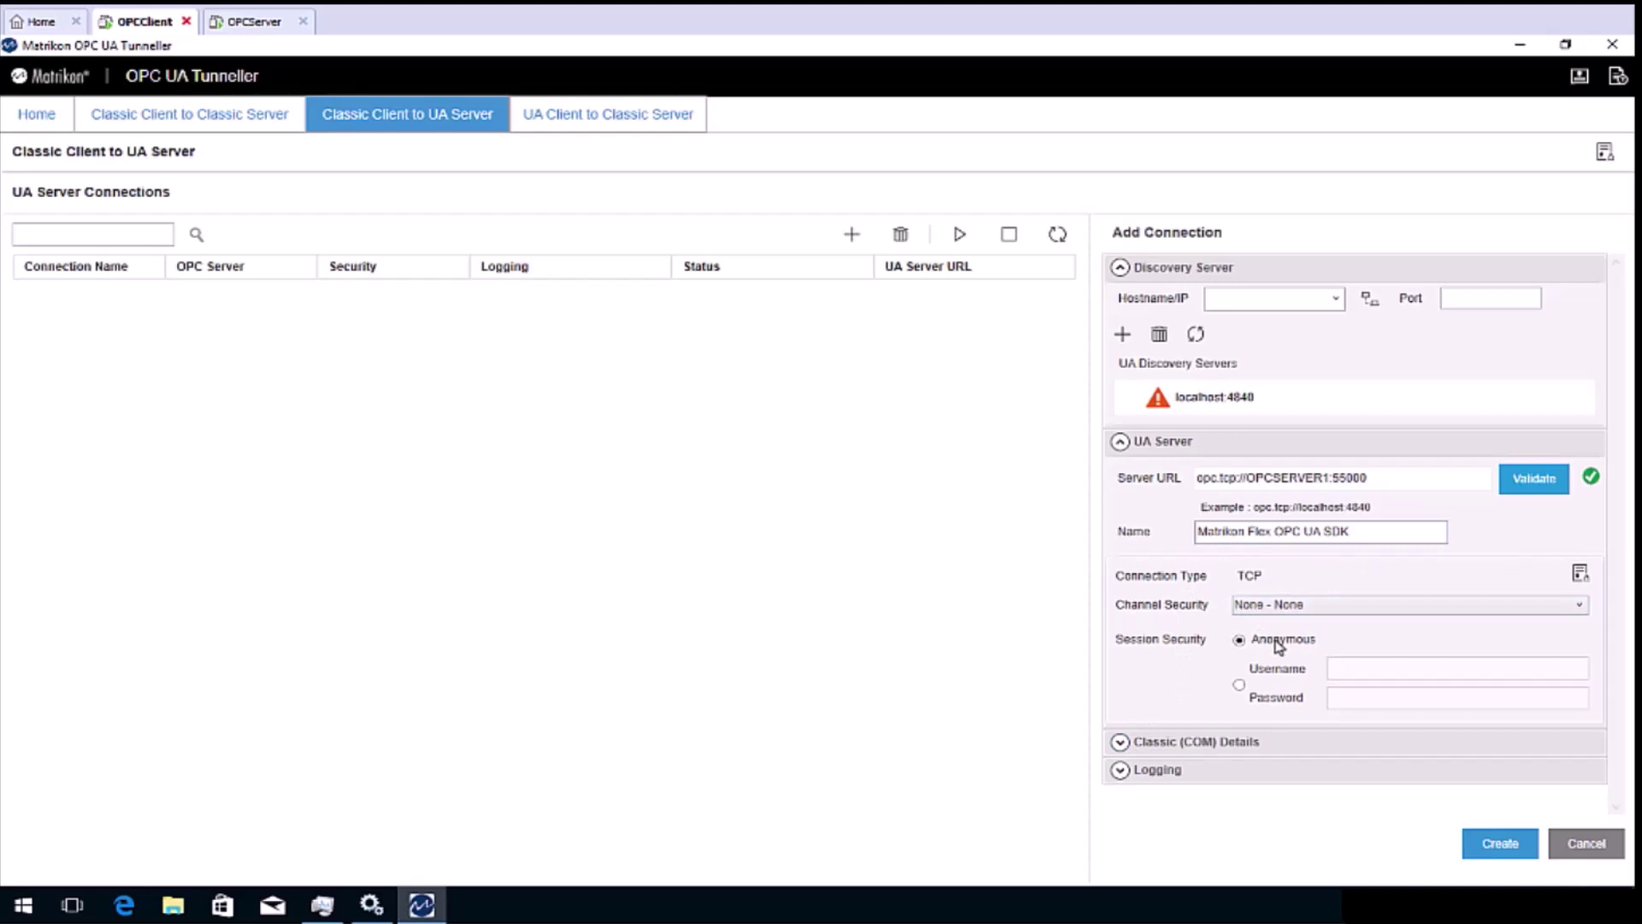
Expand Classic (COM) Details and select the ProgID value UAProxy.DummyURI.1.
{"action": "left_click", "coordinate": [1120, 742]}
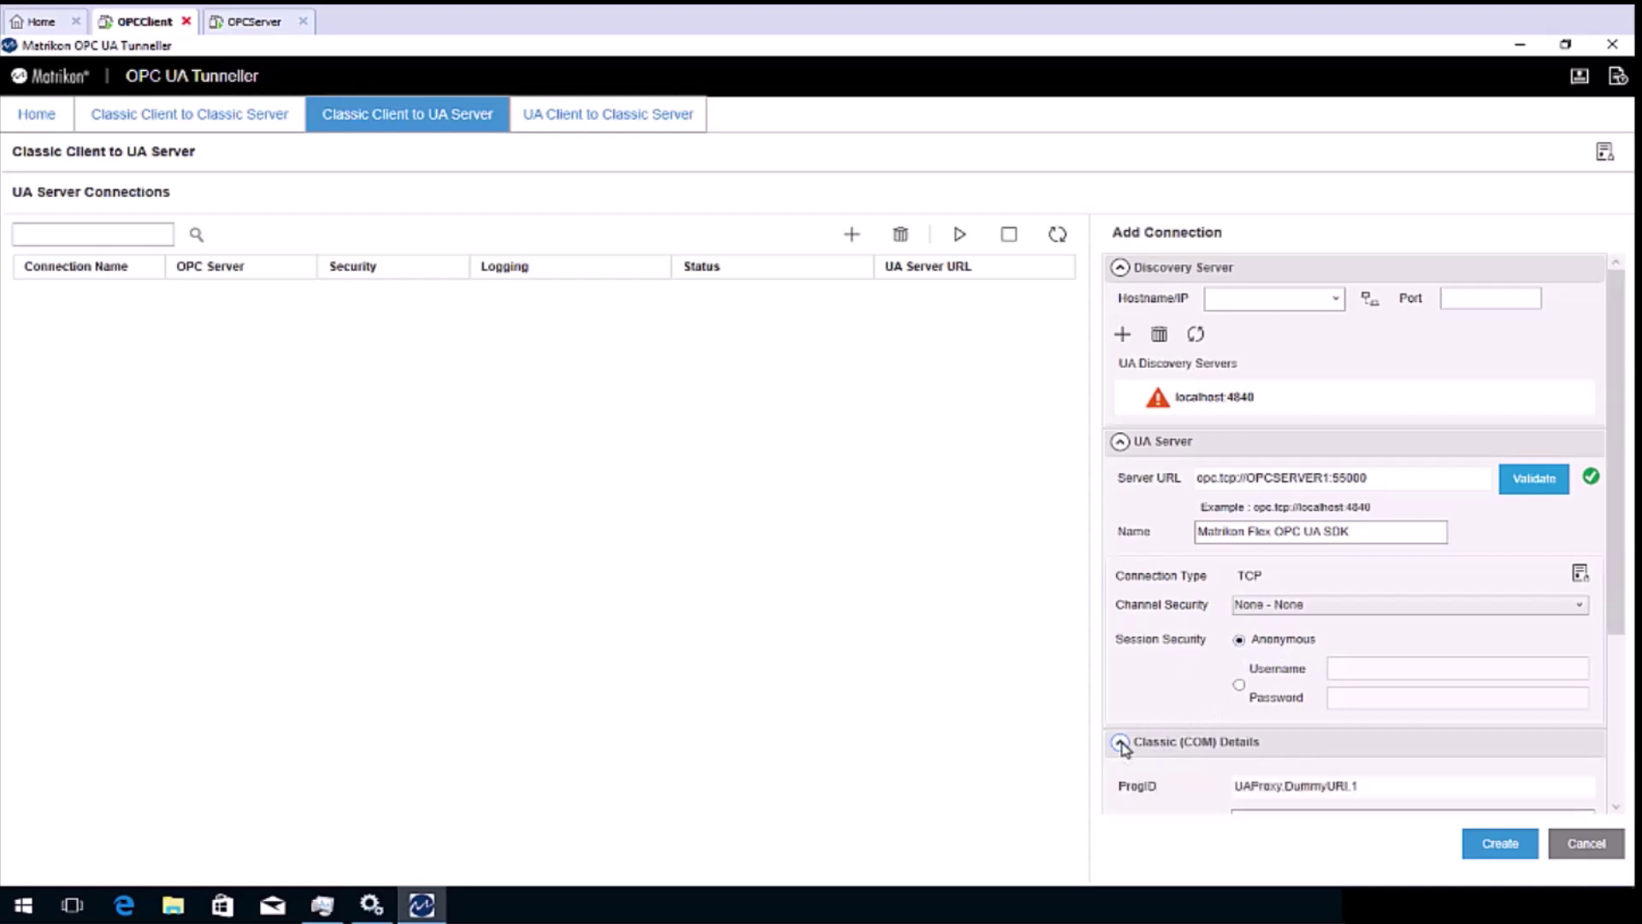
{"action": "scroll", "coordinate": [1331, 745], "scroll_direction": "down", "scroll_amount": 2}
{"action": "scroll", "coordinate": [1331, 744], "scroll_direction": "down", "scroll_amount": 3}
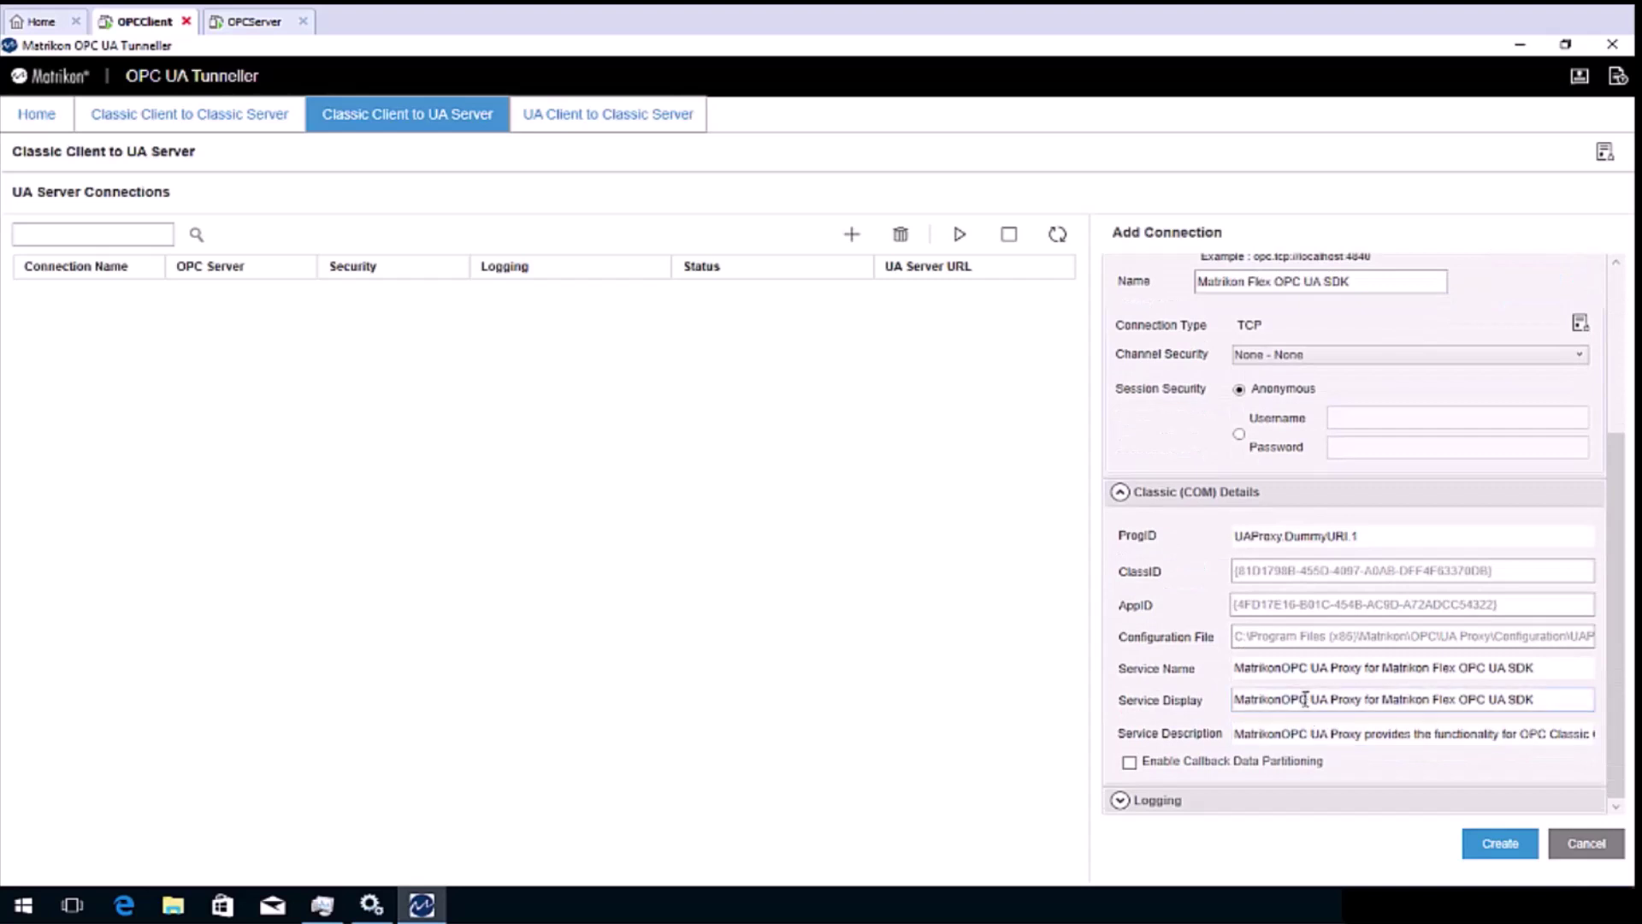
{"action": "double_click", "coordinate": [1252, 534]}
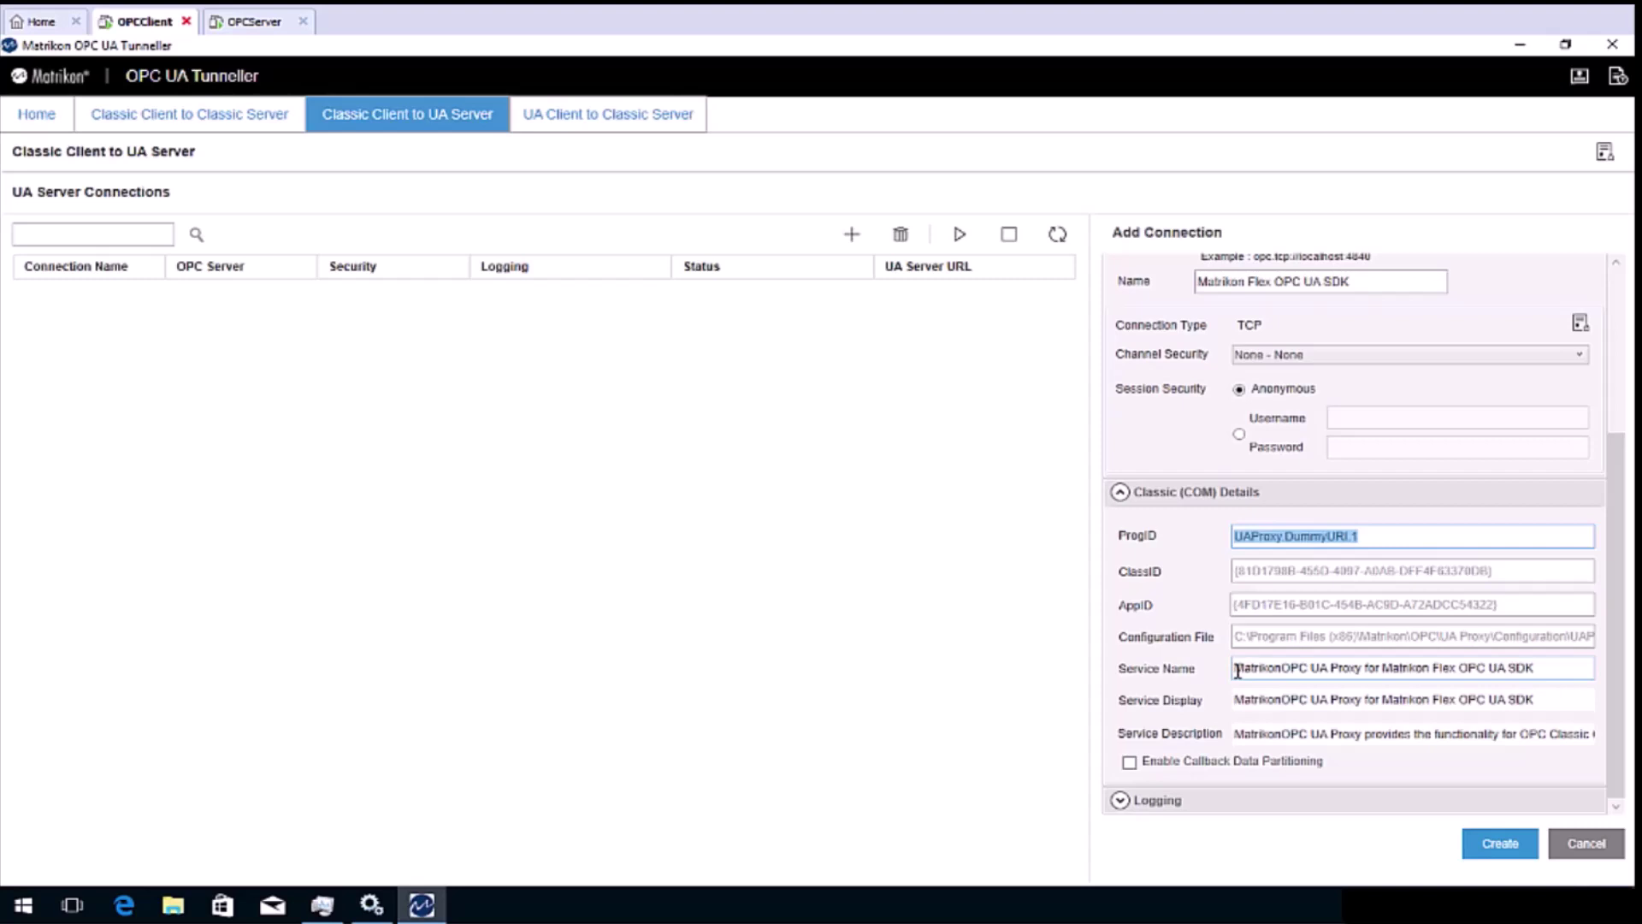
Review and close Manage Application Certificates, then submit the new connection with Create.
{"action": "left_click", "coordinate": [1605, 154]}
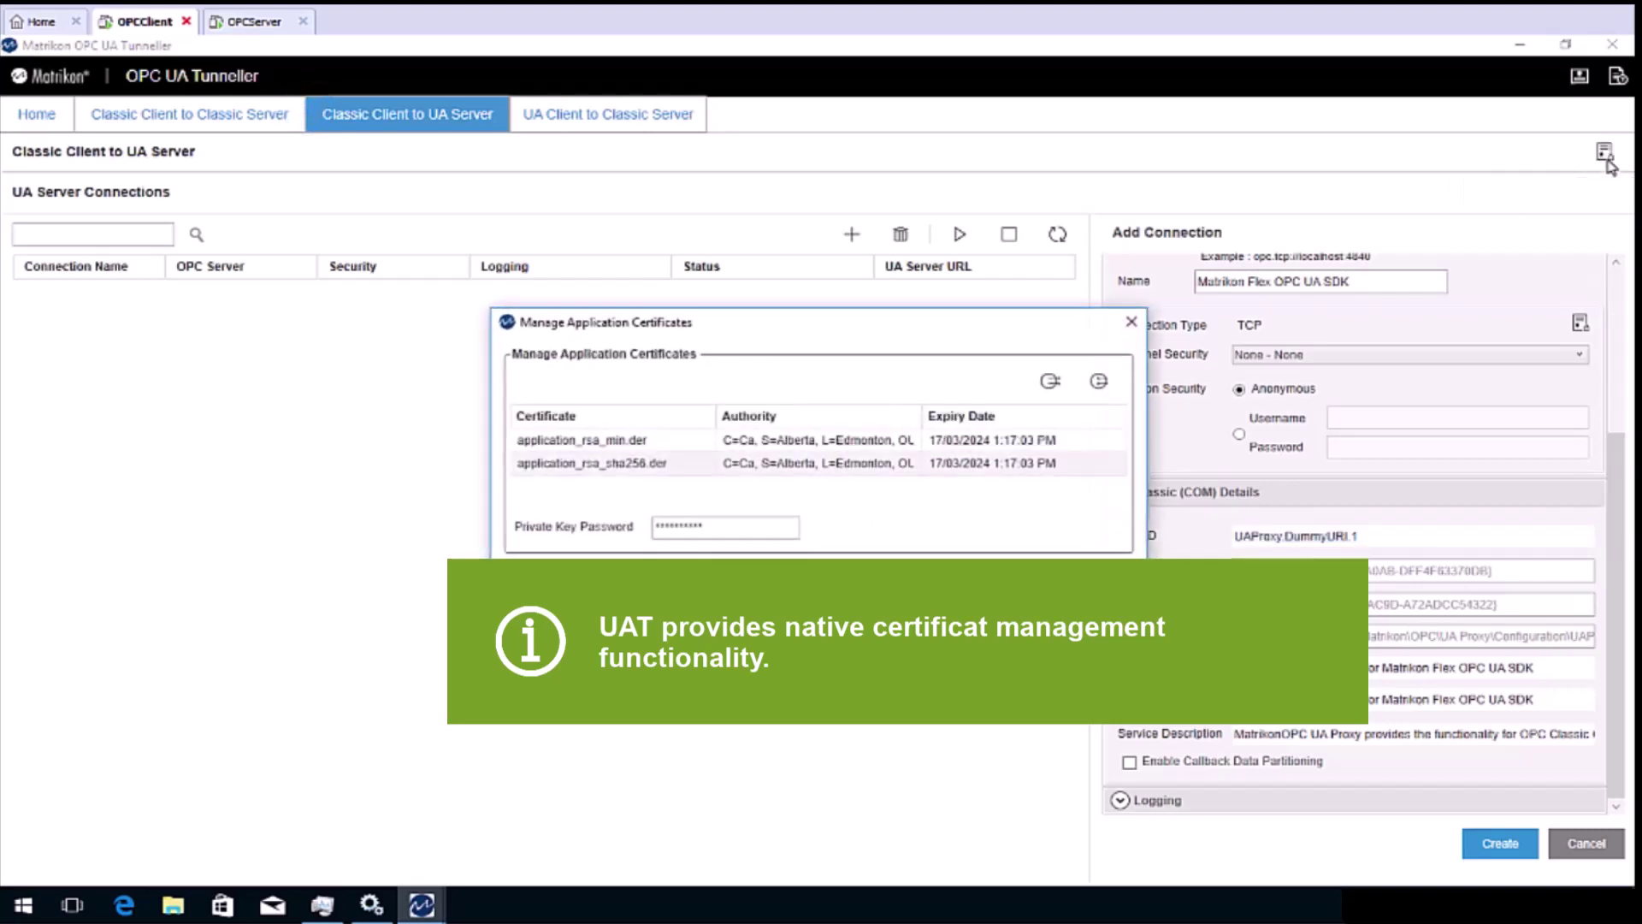
{"action": "left_click_drag", "start_coordinate": [744, 528], "coordinate": [571, 523]}
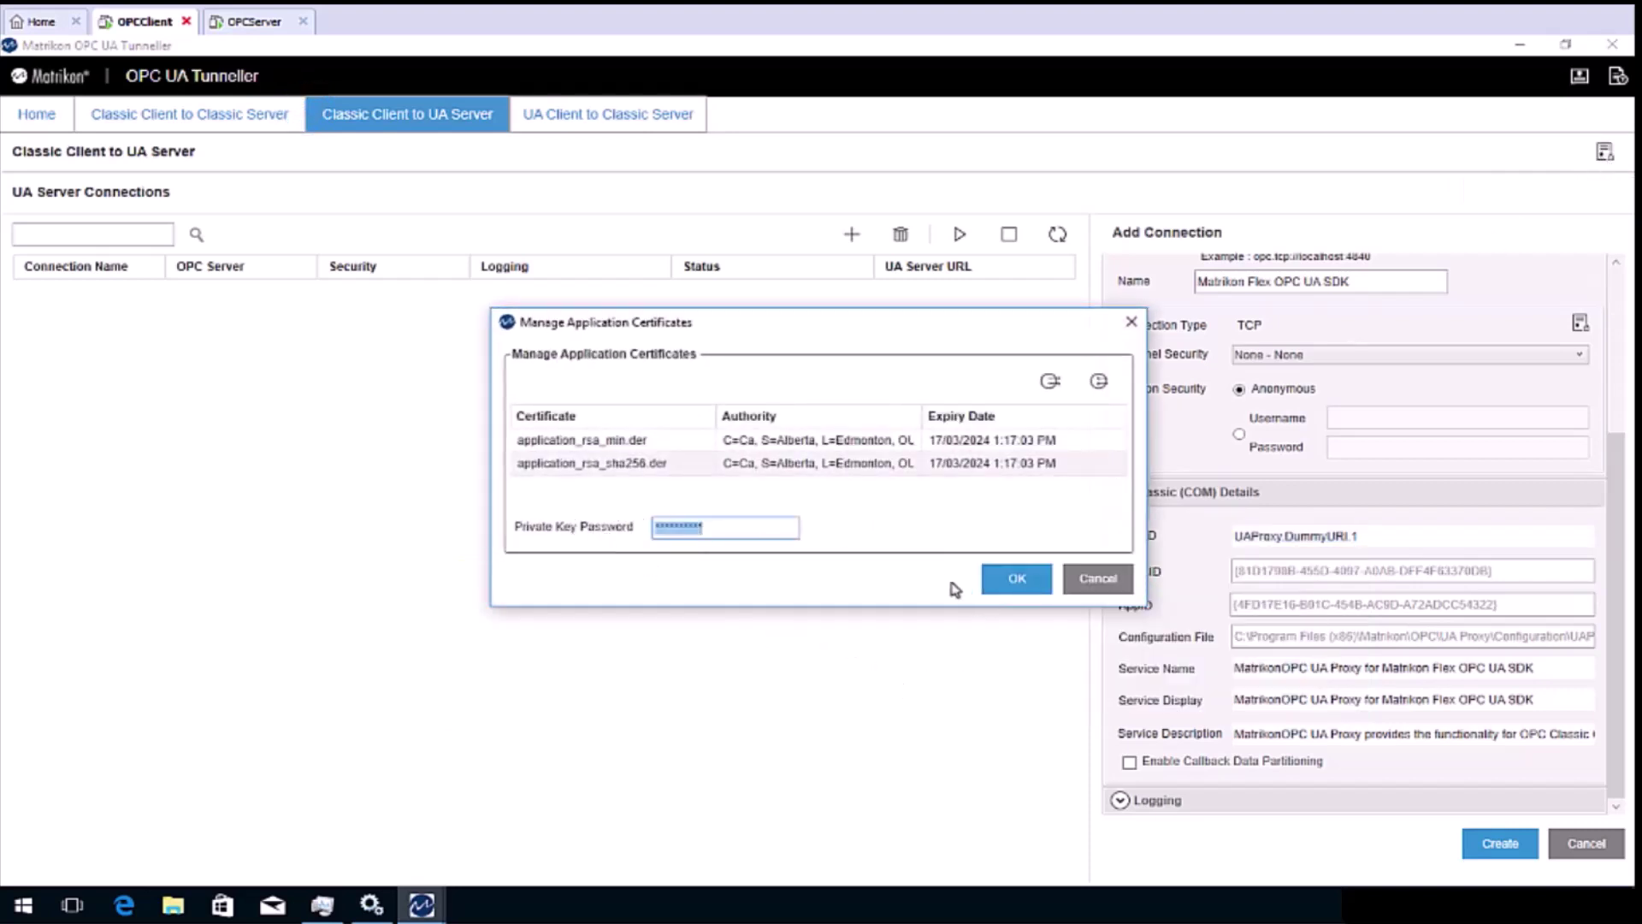
{"action": "left_click", "coordinate": [1017, 579]}
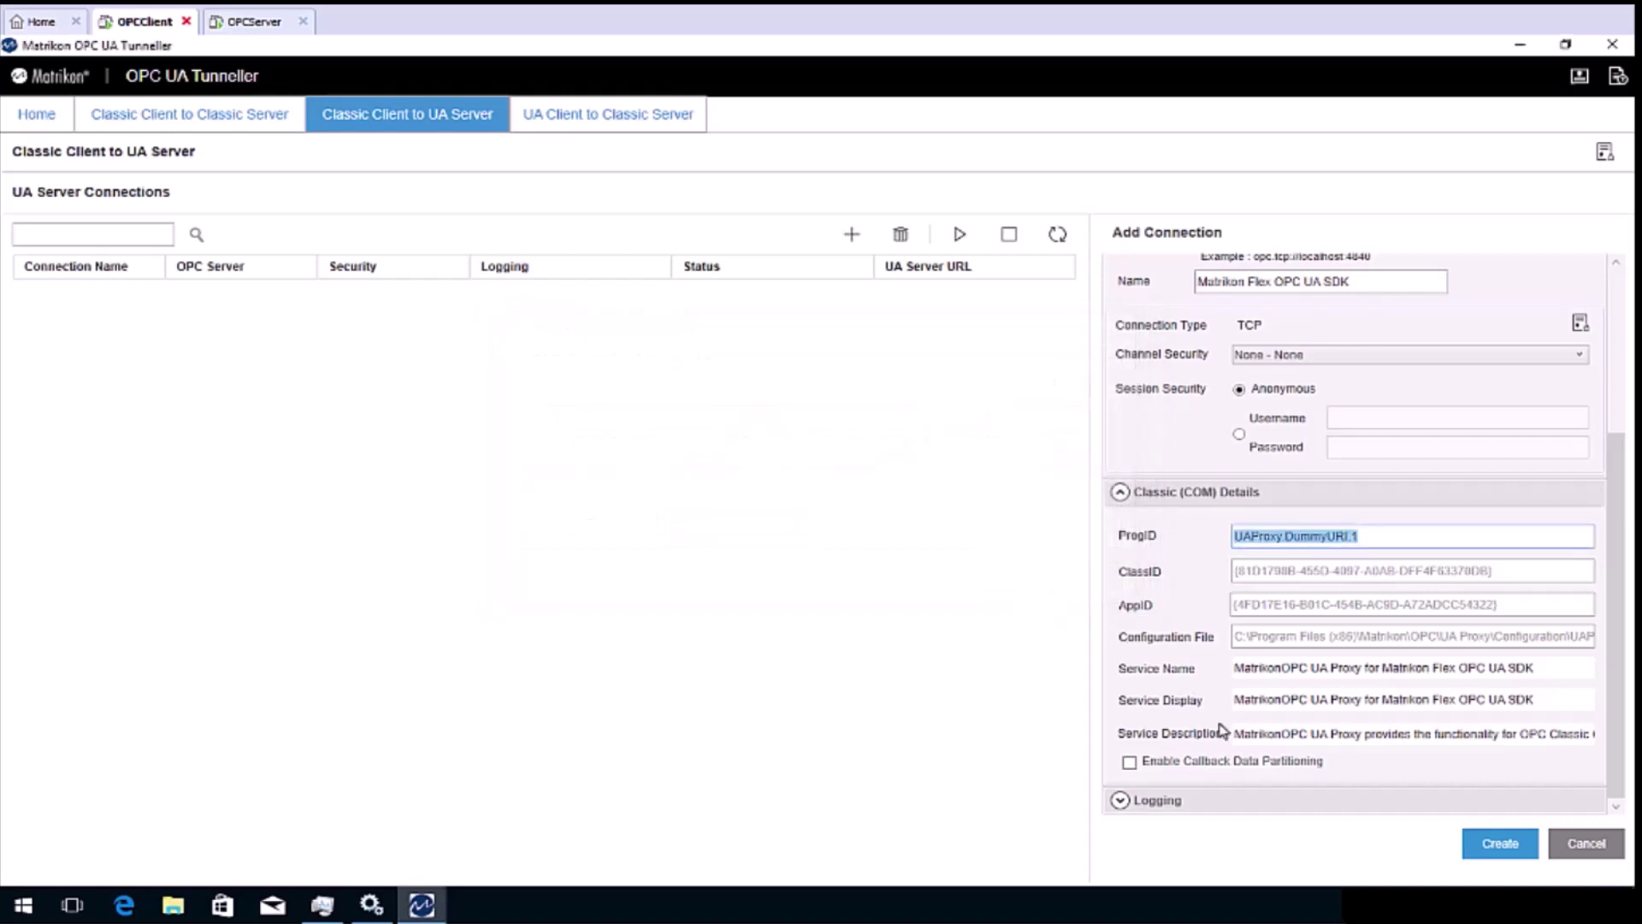
{"action": "left_click", "coordinate": [1500, 843]}
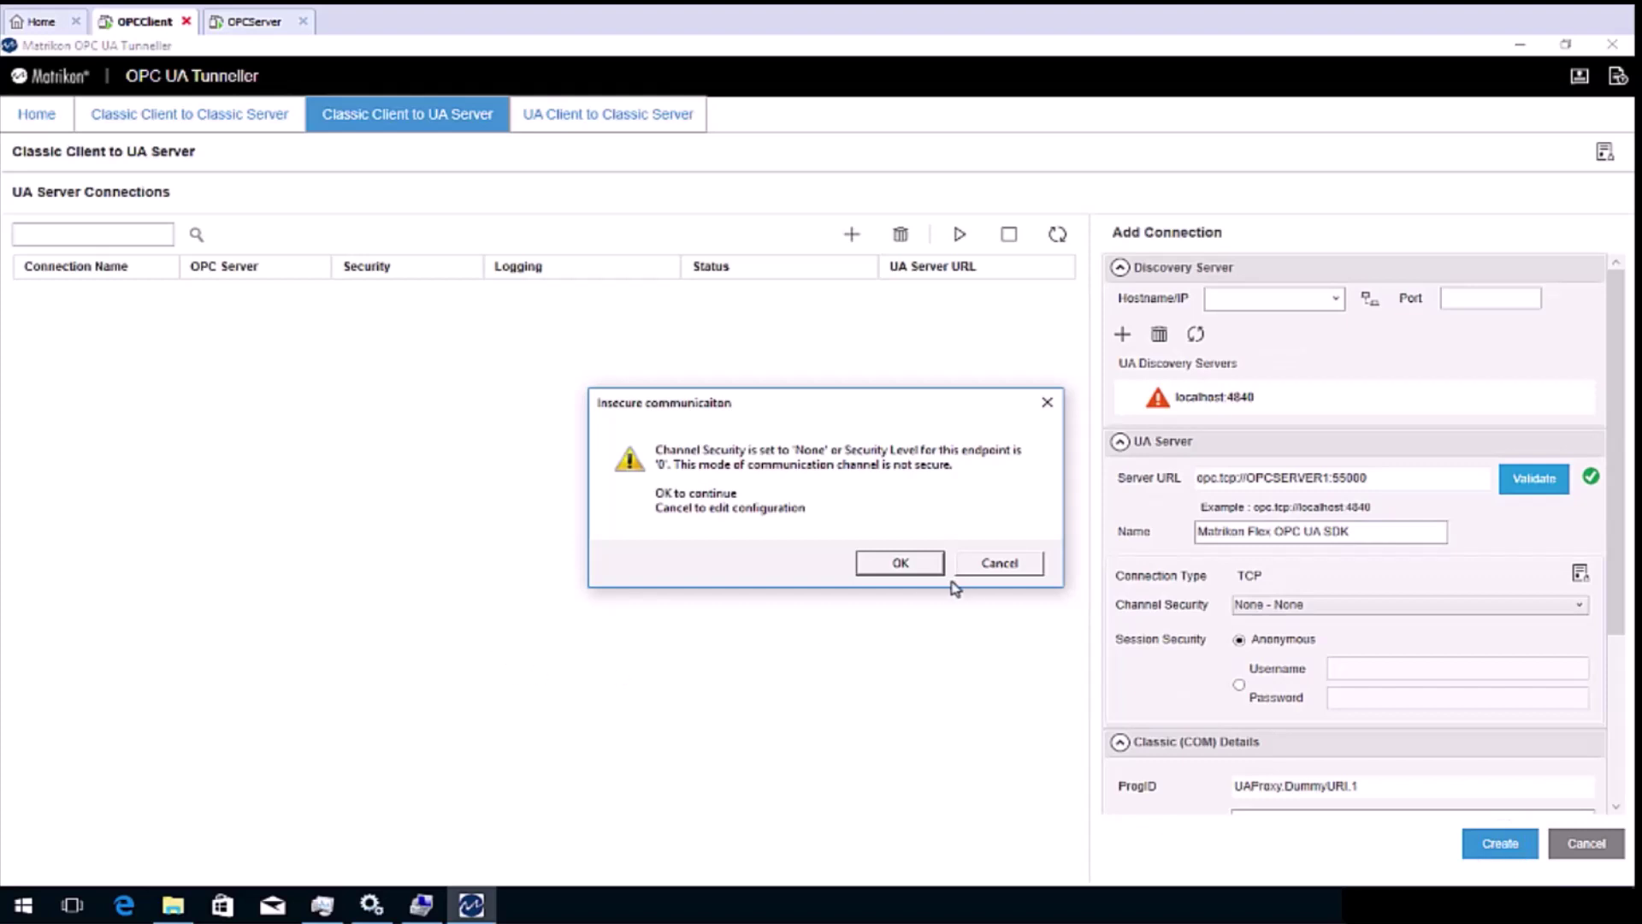
Accept the insecure None-security channel warning and trust the test server's certificate.
{"action": "left_click", "coordinate": [910, 571]}
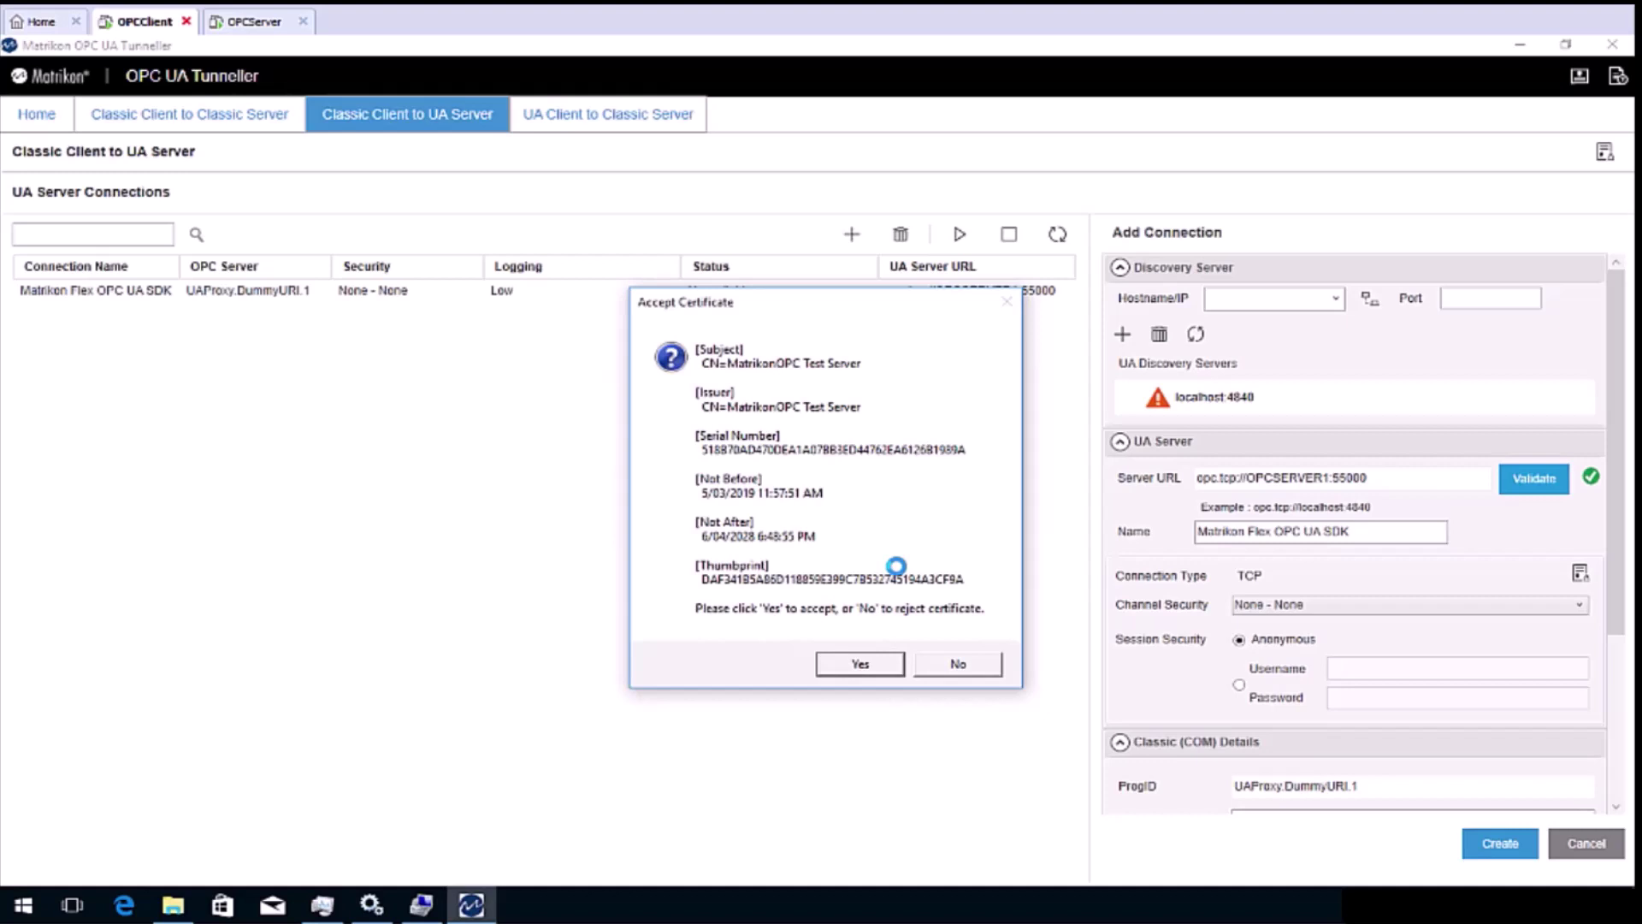
{"action": "left_click", "coordinate": [864, 665]}
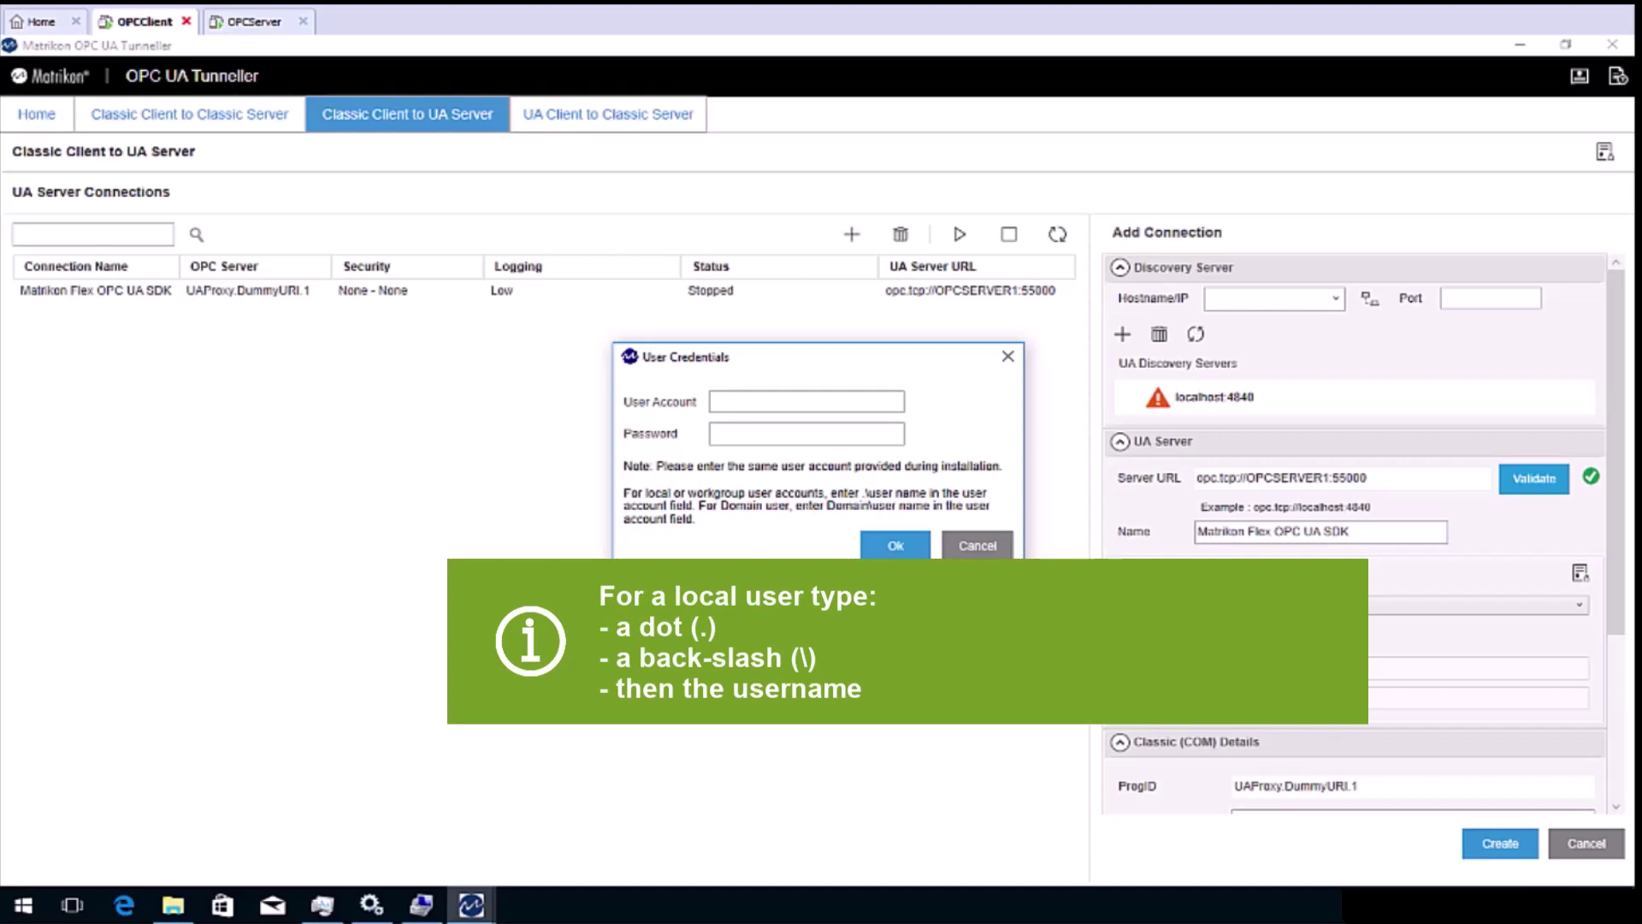
Enter the local OPC user account and its password in User Credentials, starting the connection.
{"action": "left_click", "coordinate": [730, 401]}
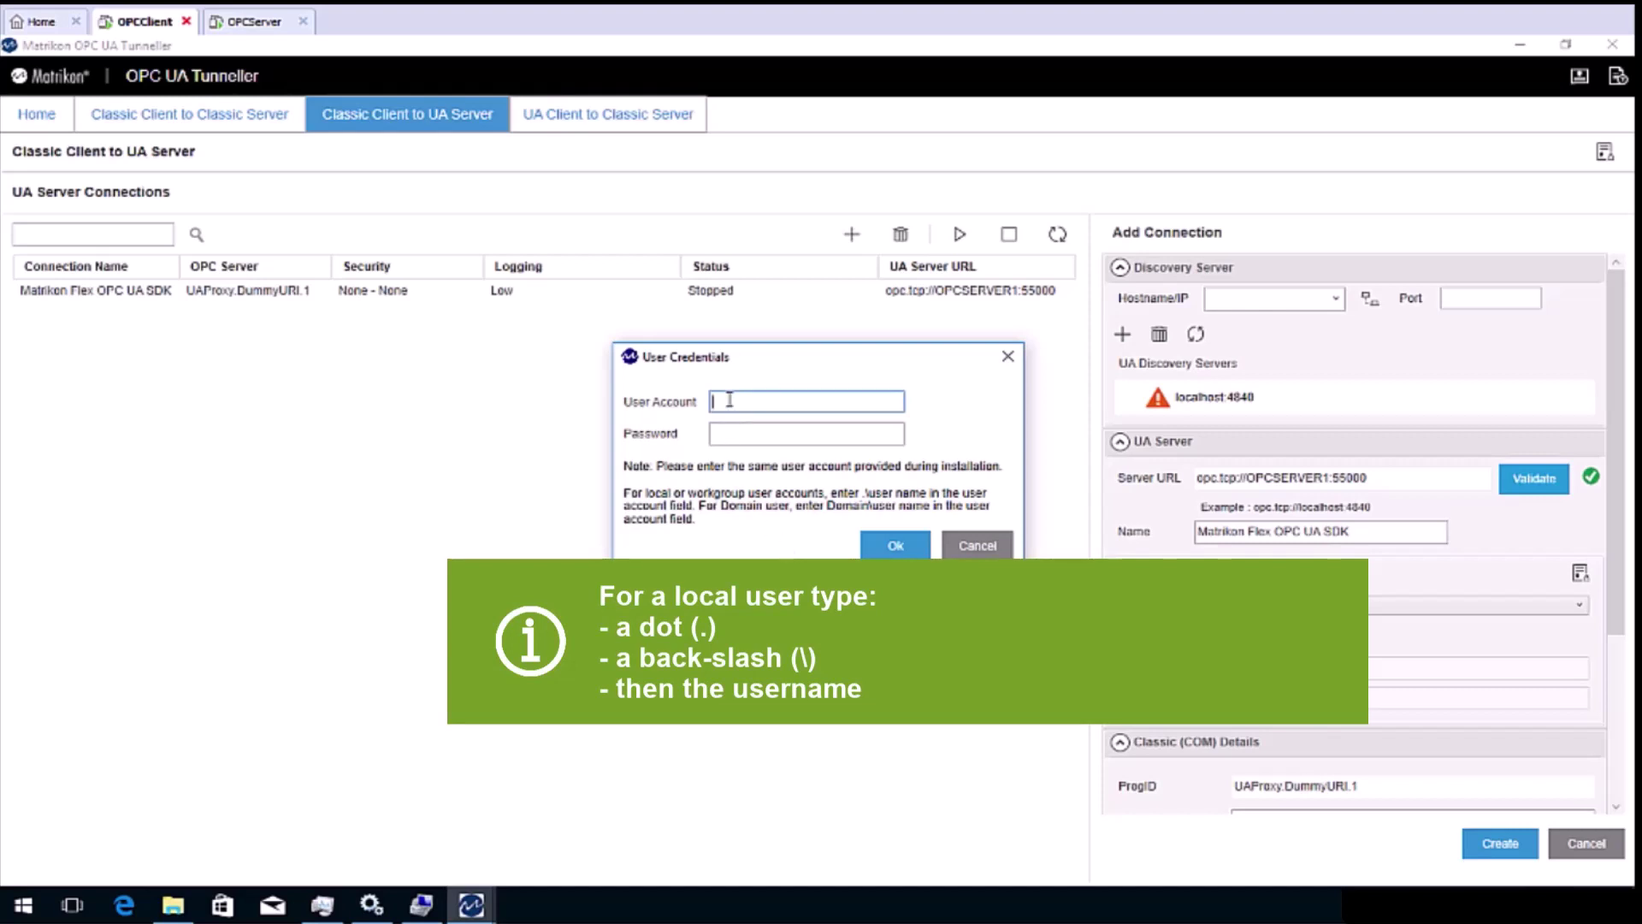
{"action": "type", "text": ".\\"}
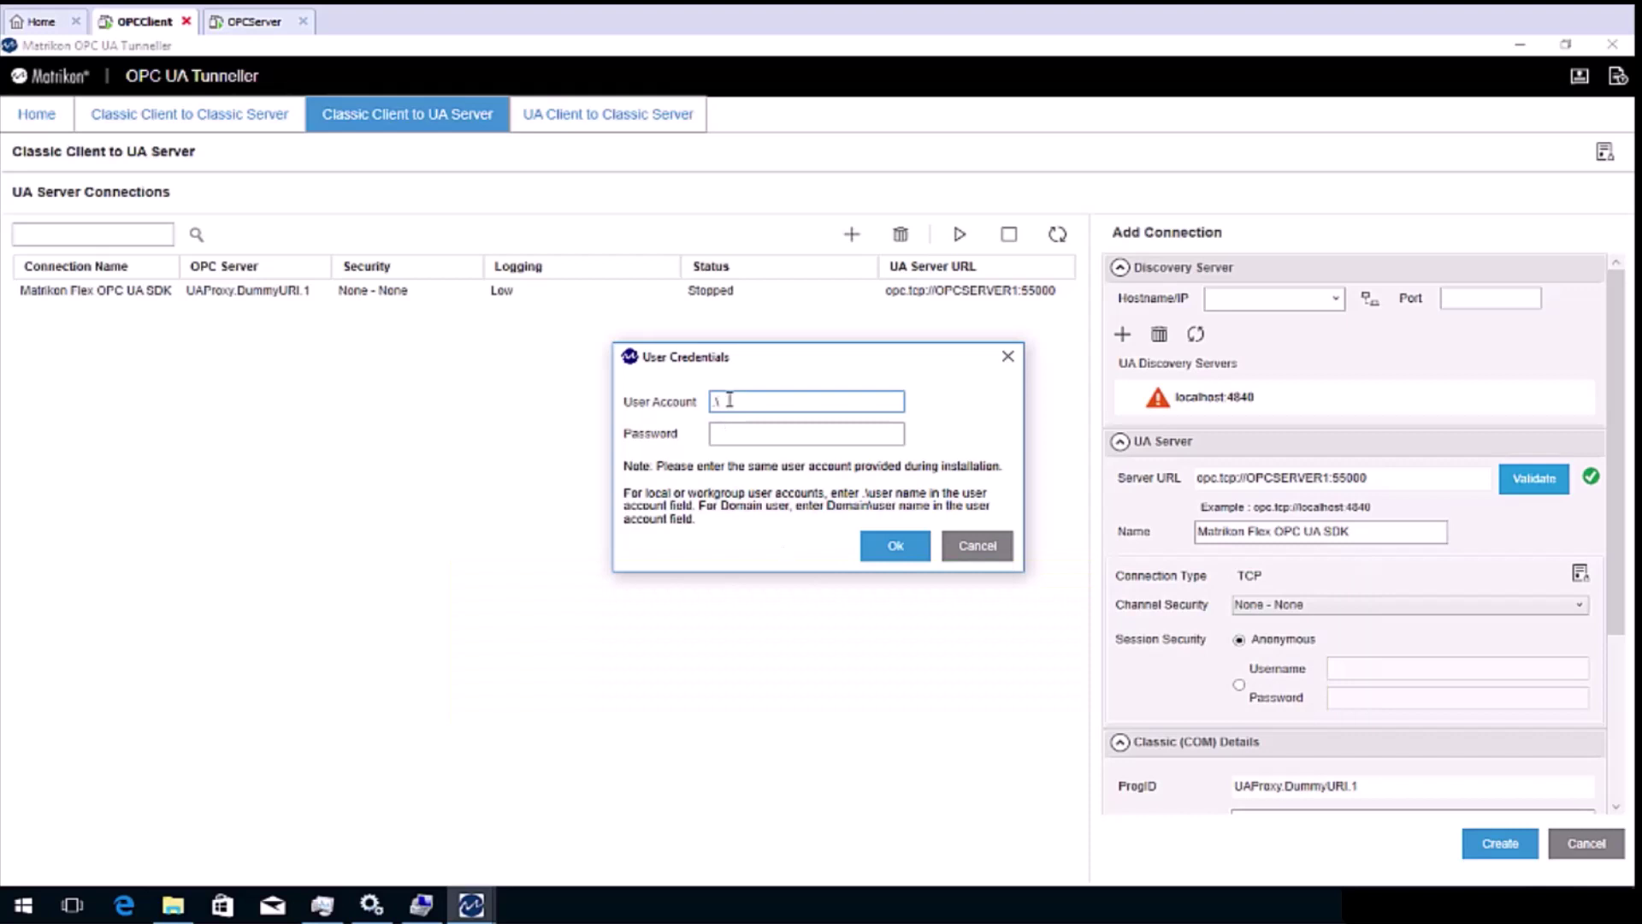
{"action": "type", "text": "OPCUser"}
{"action": "key", "text": "Tab"}
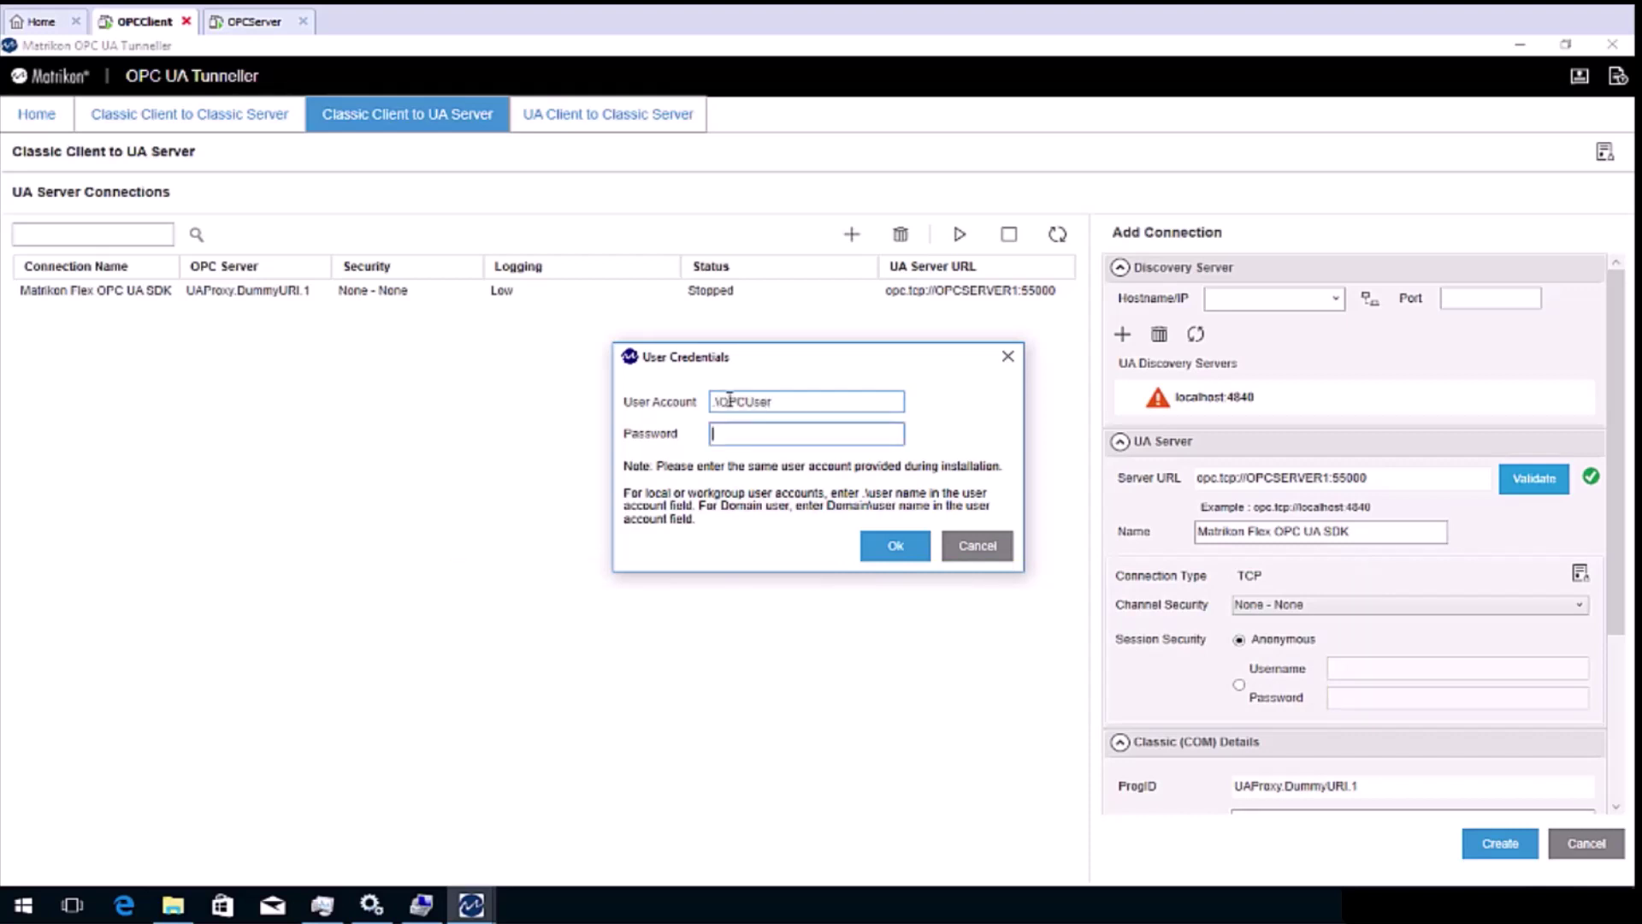
{"action": "type", "text": "*******"}
{"action": "left_click", "coordinate": [892, 546]}
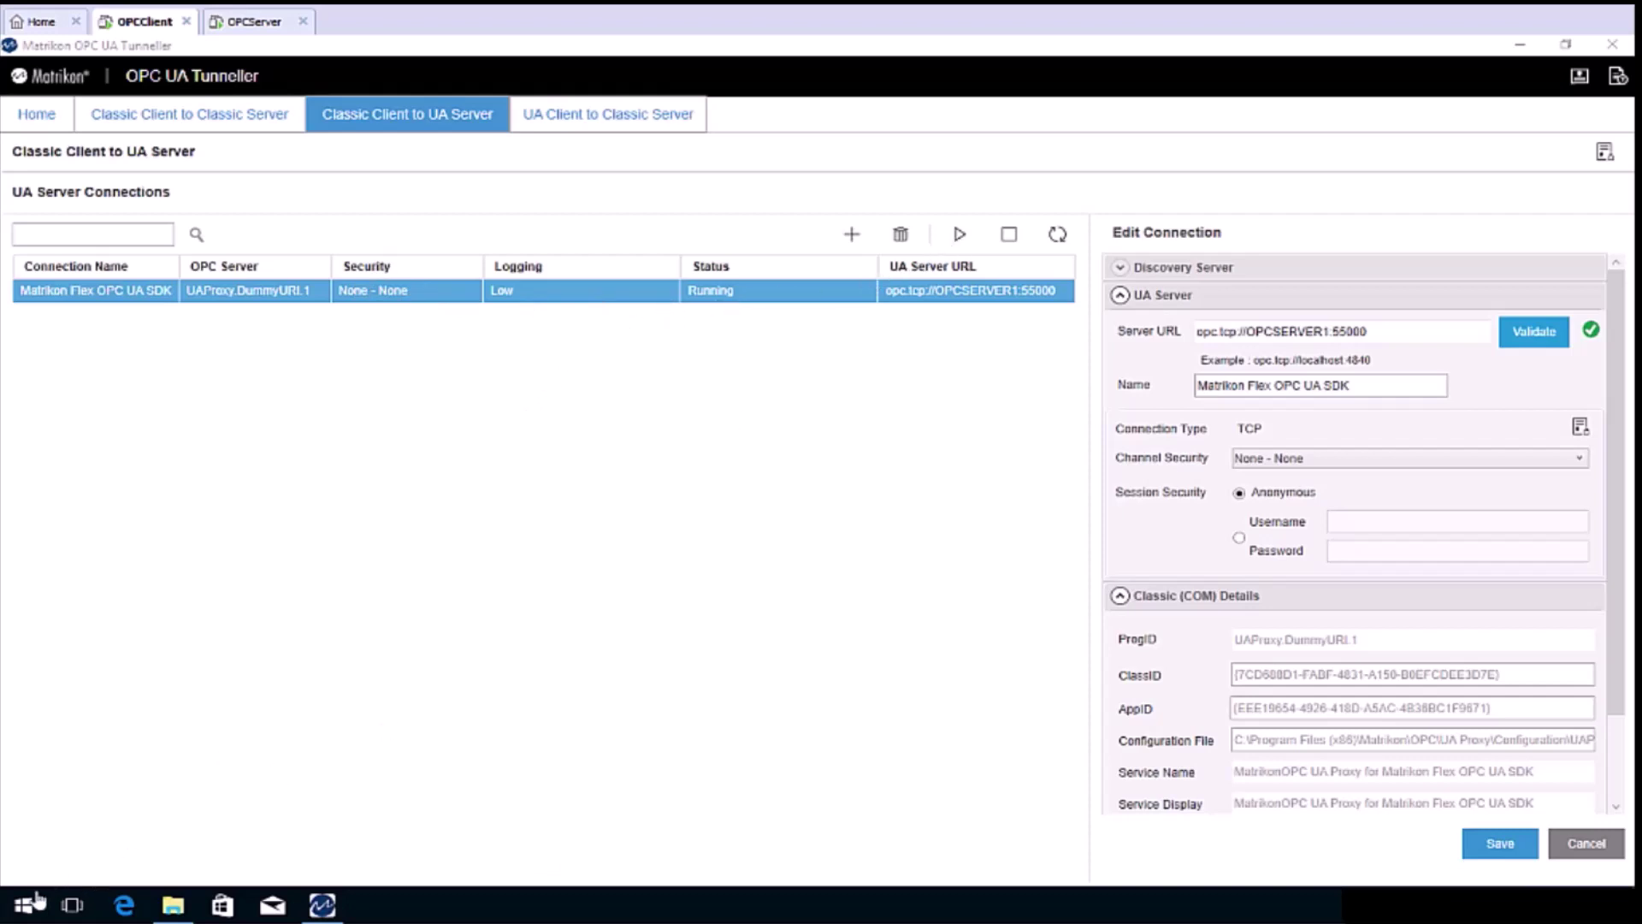
{"action": "left_click", "coordinate": [23, 908]}
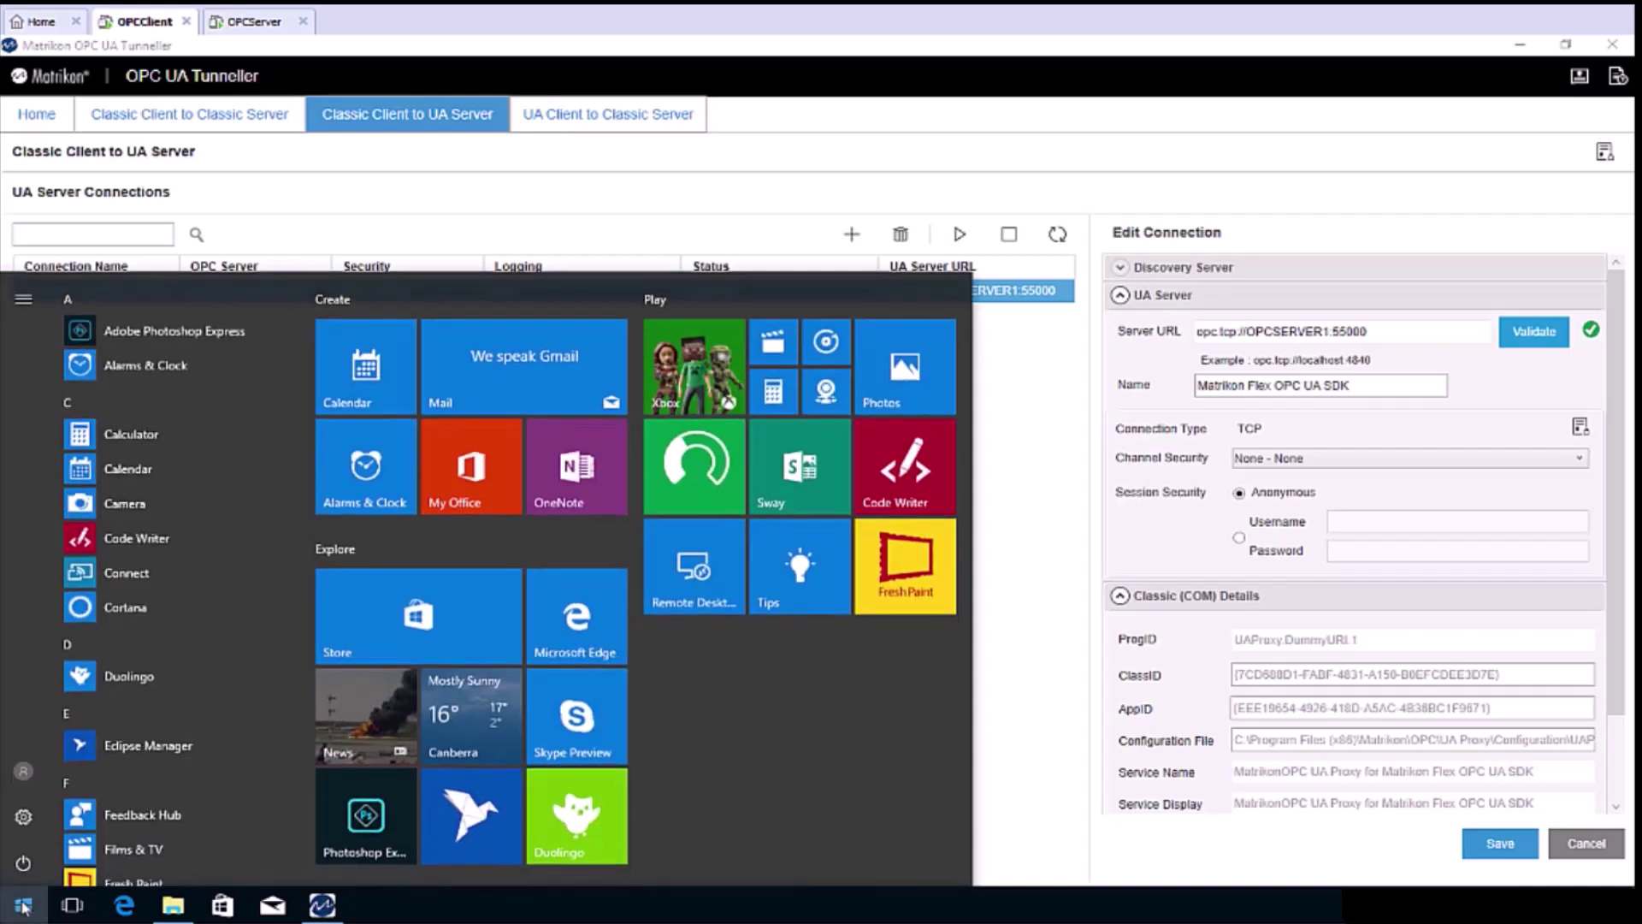
{"action": "type", "text": "services."}
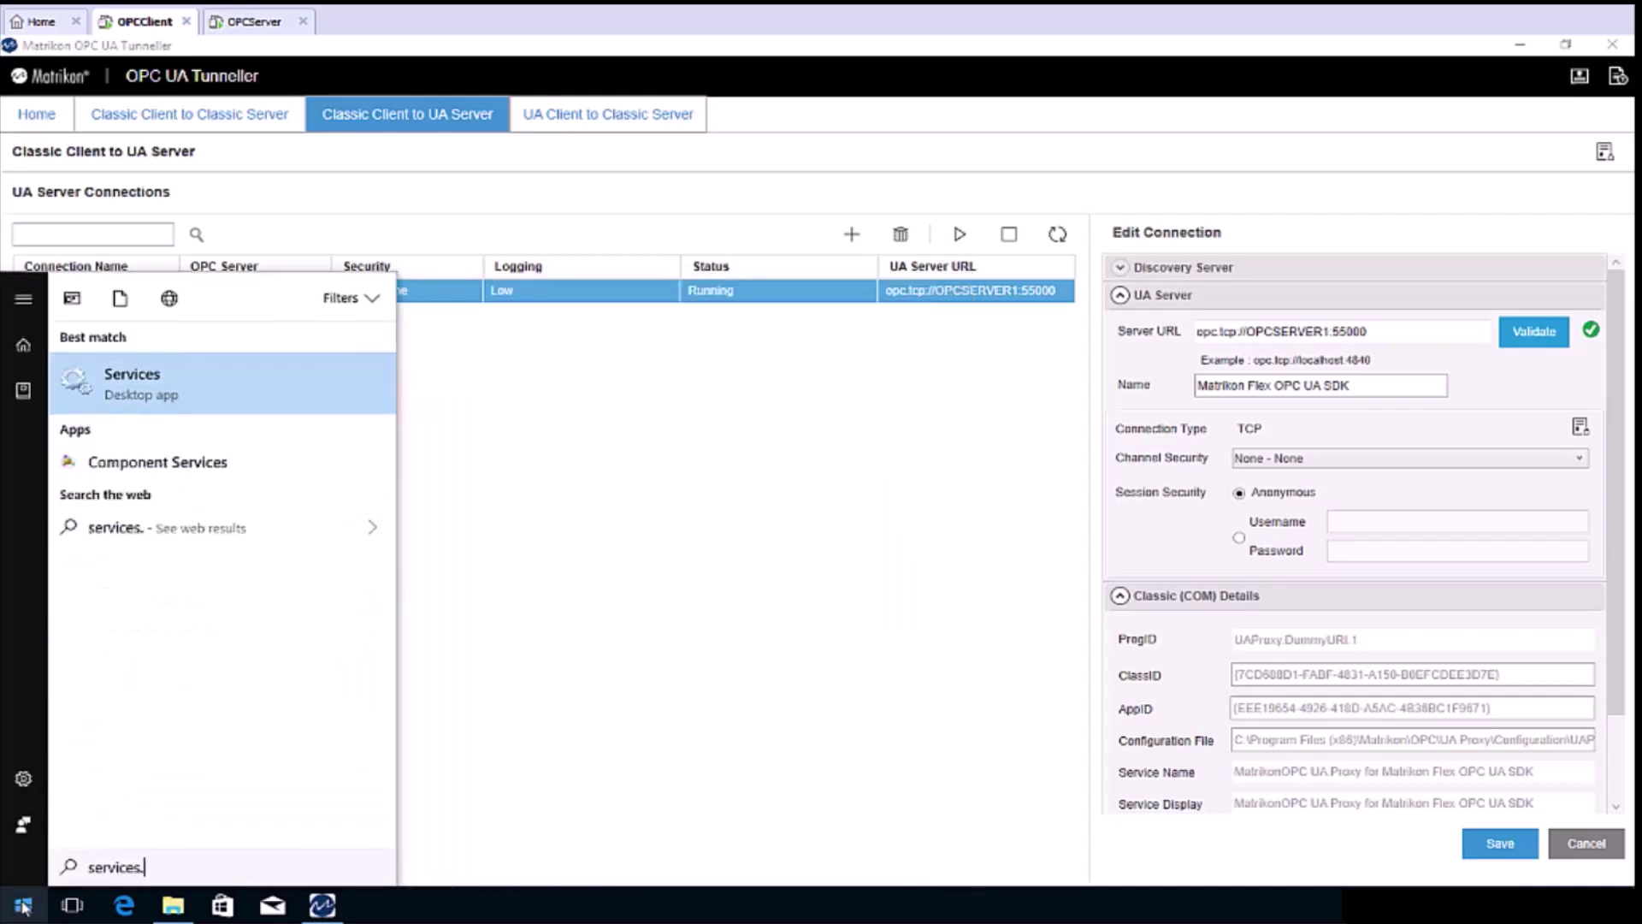
{"action": "key", "text": "BackSpace"}
{"action": "left_click", "coordinate": [142, 385]}
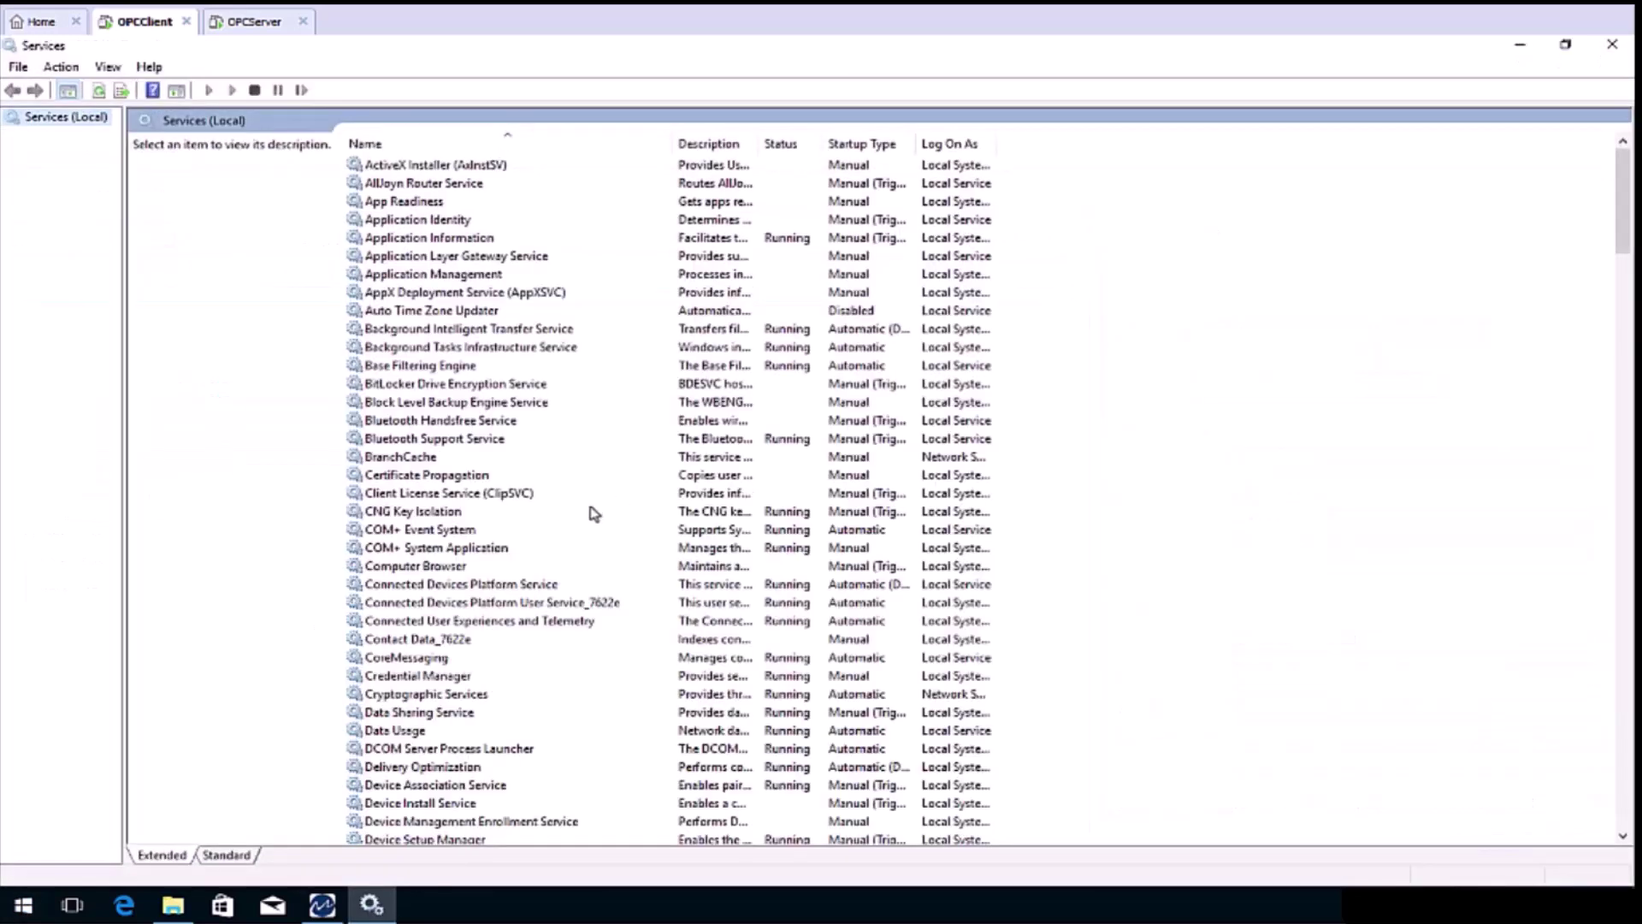
{"action": "left_click", "coordinate": [594, 513]}
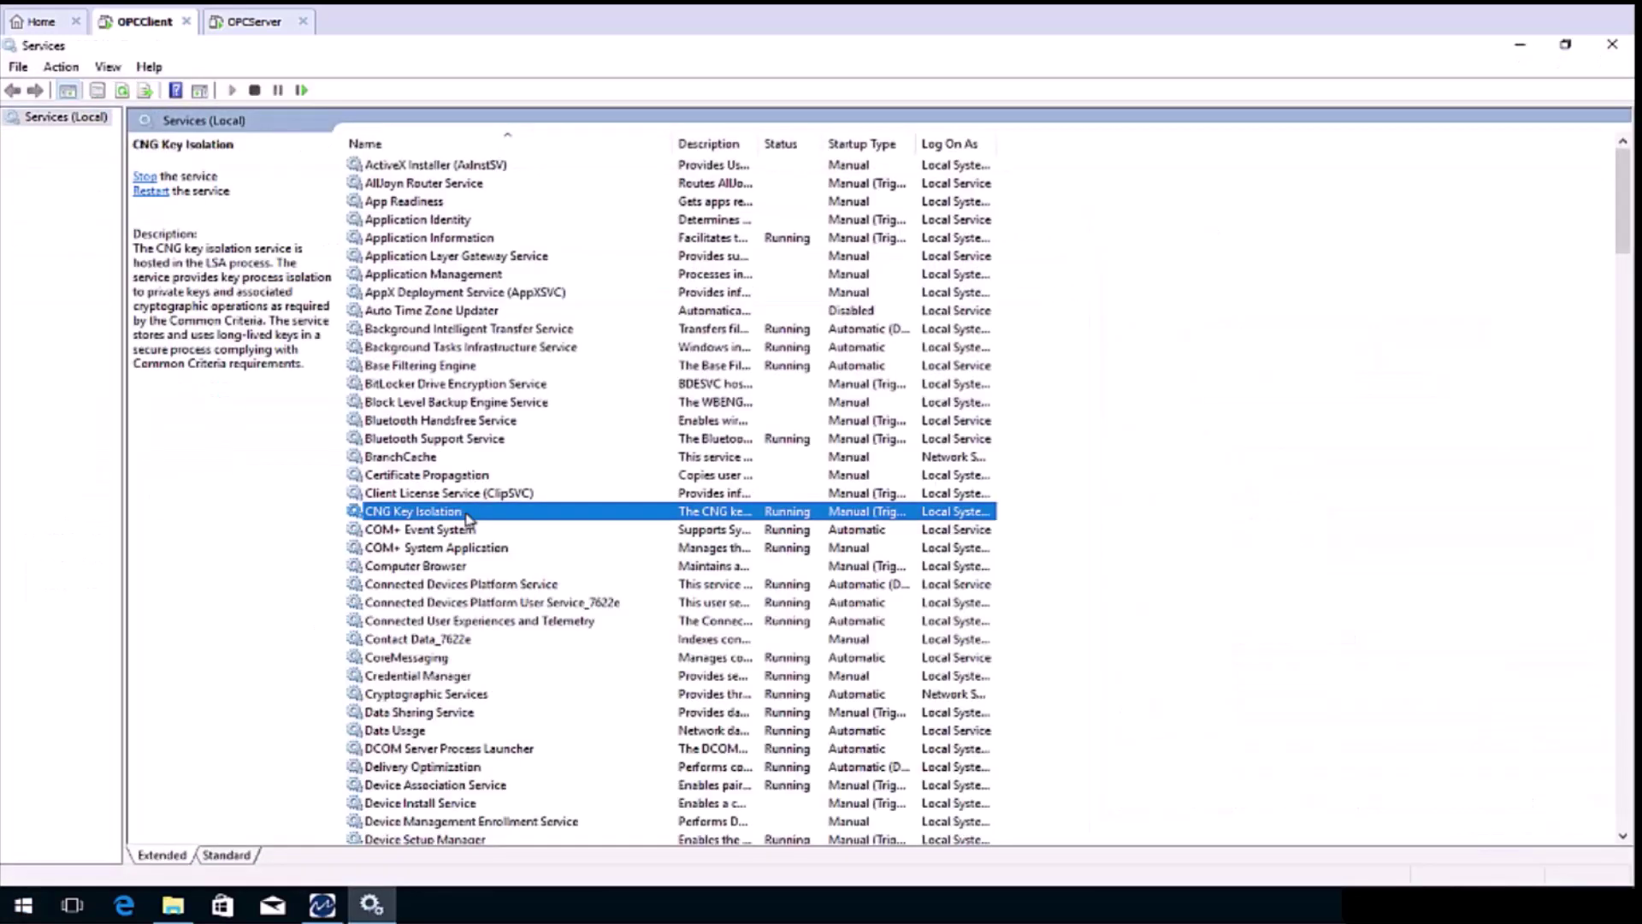
{"action": "key", "text": "m"}
{"action": "left_click", "coordinate": [555, 258]}
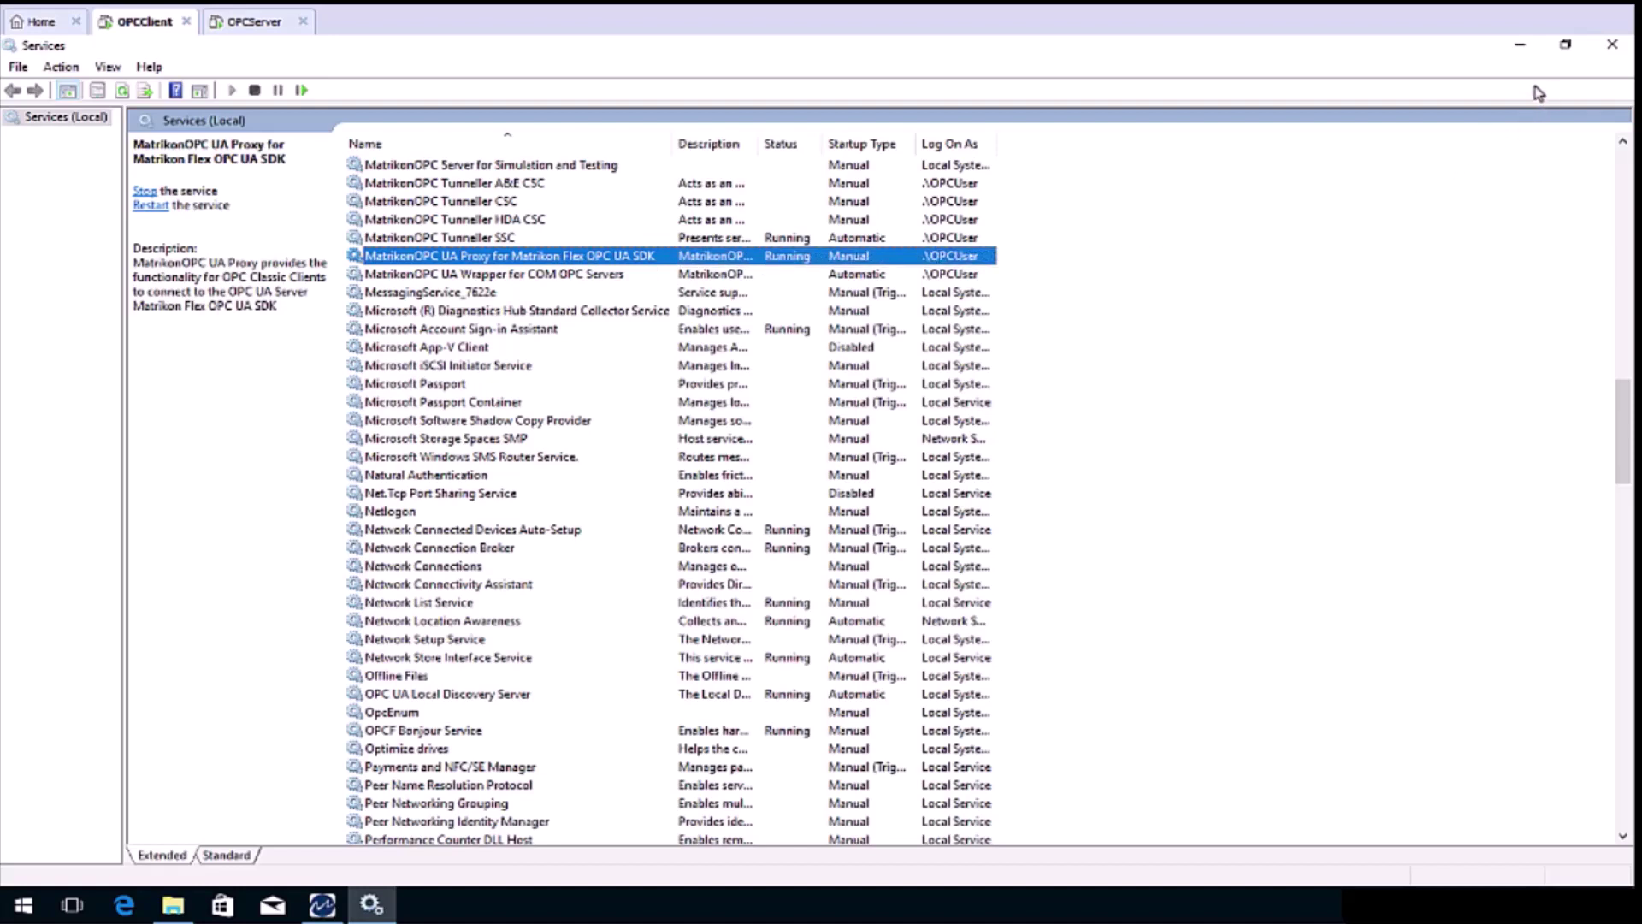
{"action": "left_click", "coordinate": [1611, 45]}
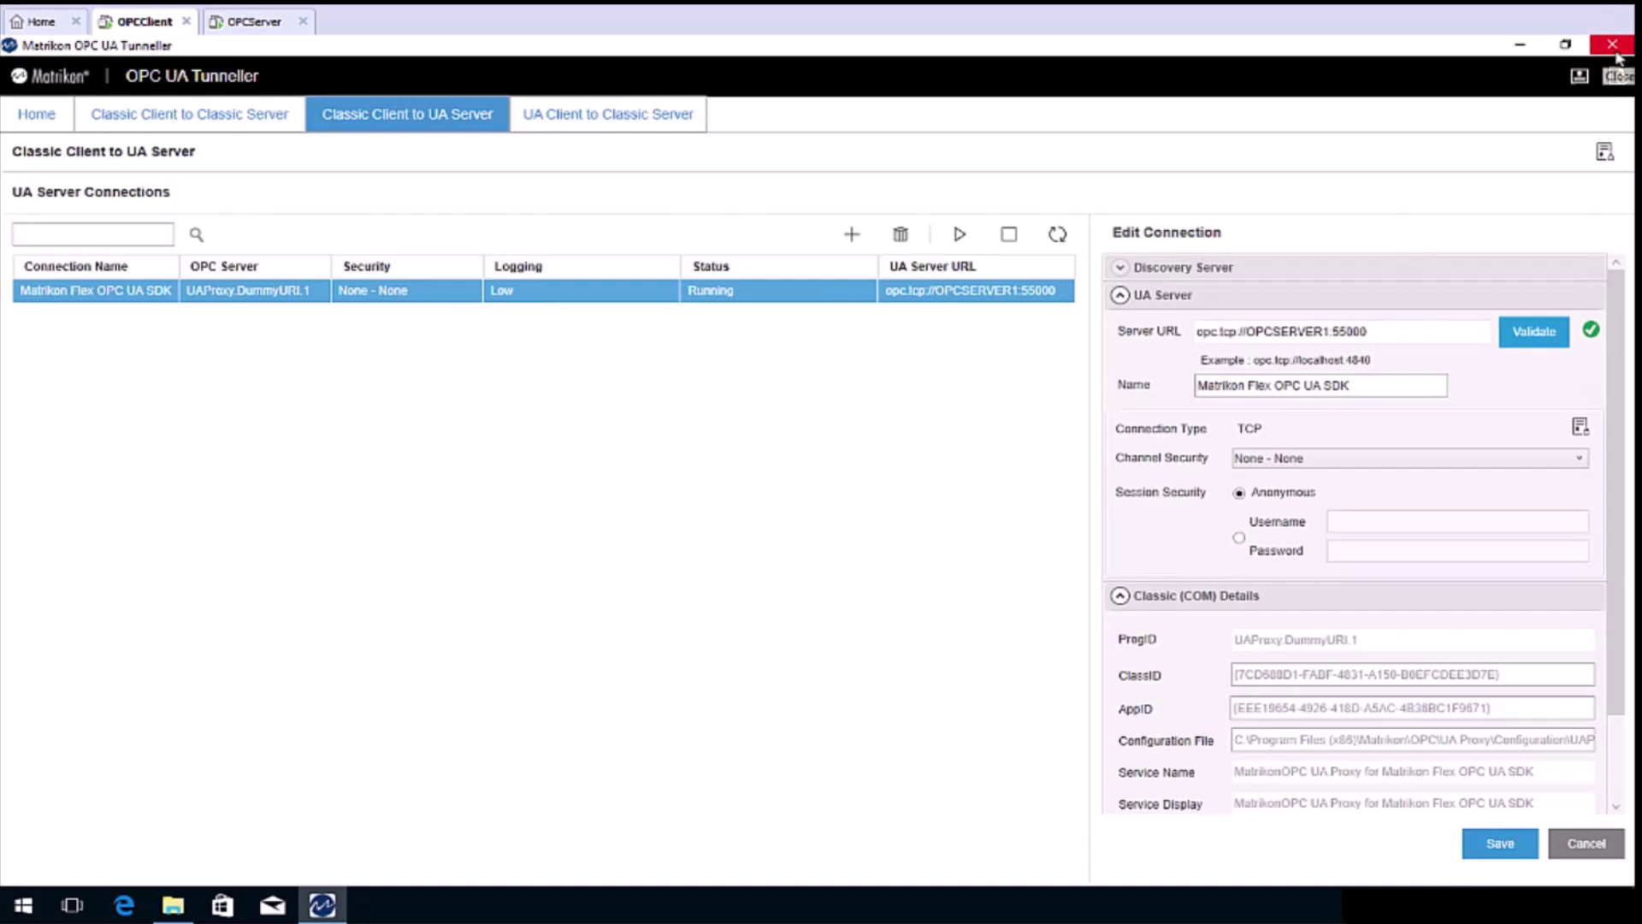
Close the OPC UA Tunneller and File Explorer, then start MatrikonOPC Explorer from the Start menu's MatrikonOPC folder.
{"action": "left_click", "coordinate": [1613, 47]}
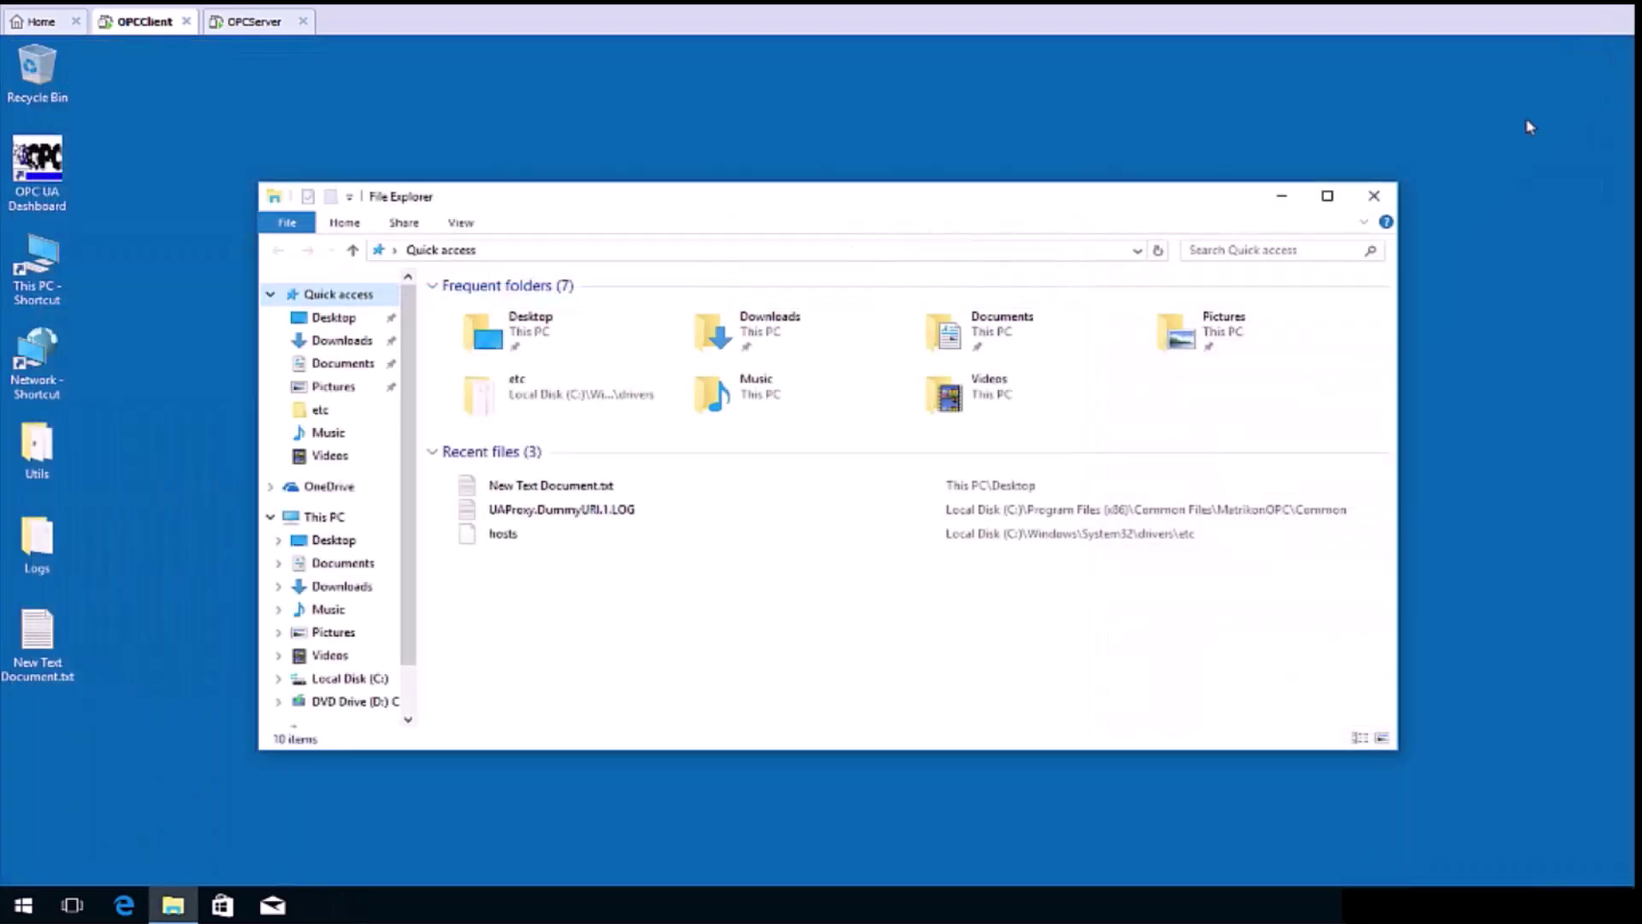
{"action": "left_click", "coordinate": [1390, 198]}
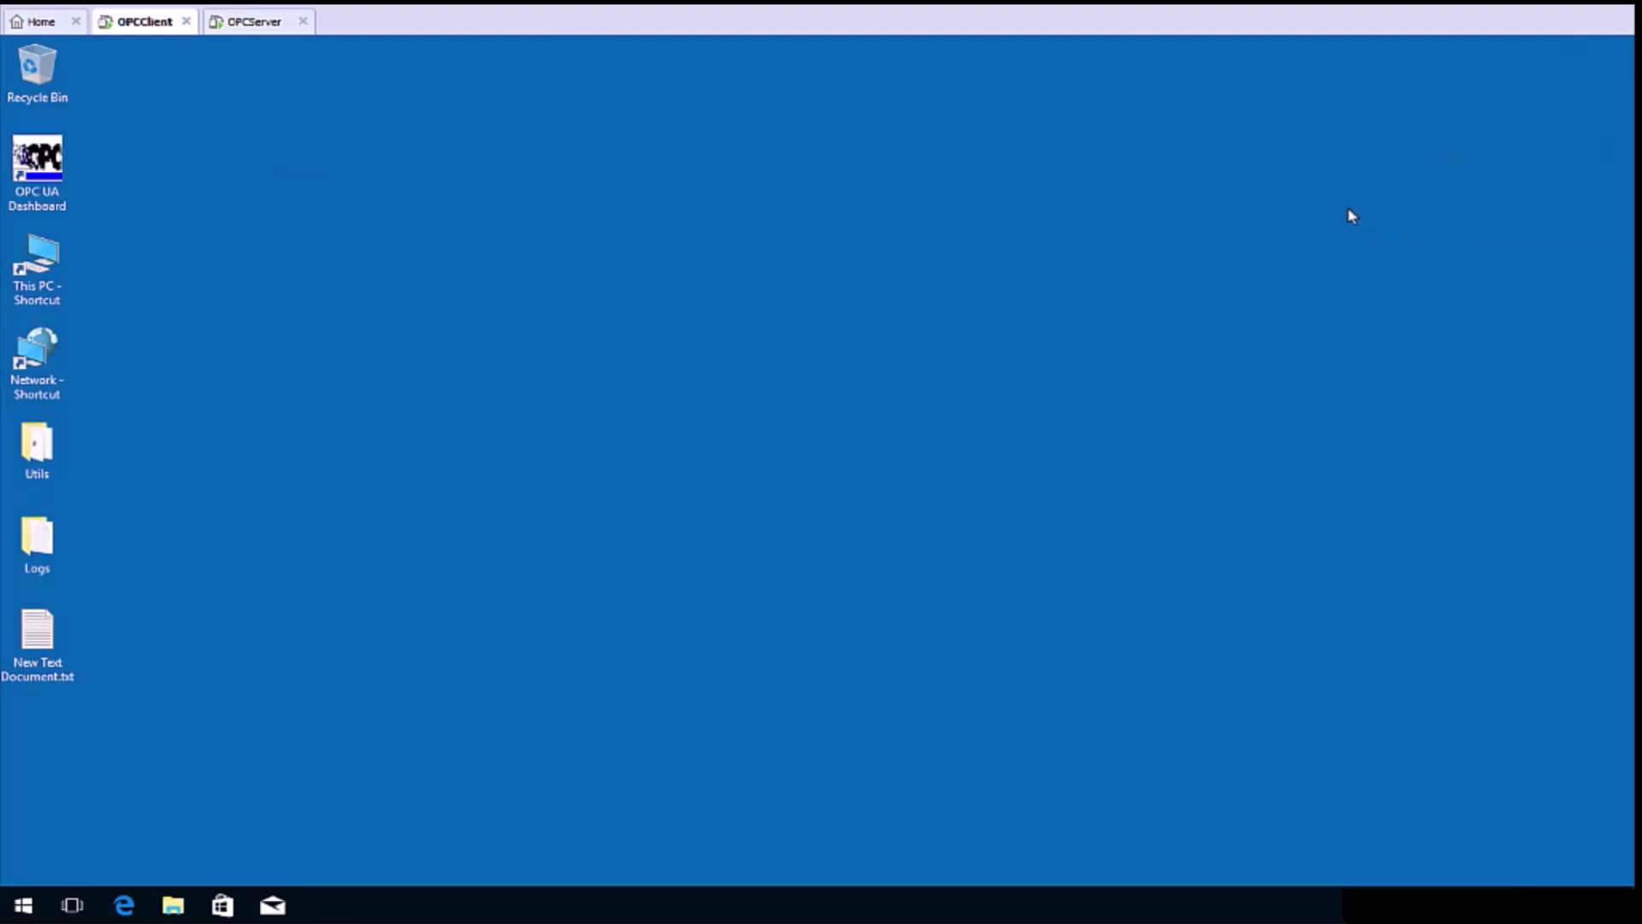
{"action": "left_click", "coordinate": [26, 904]}
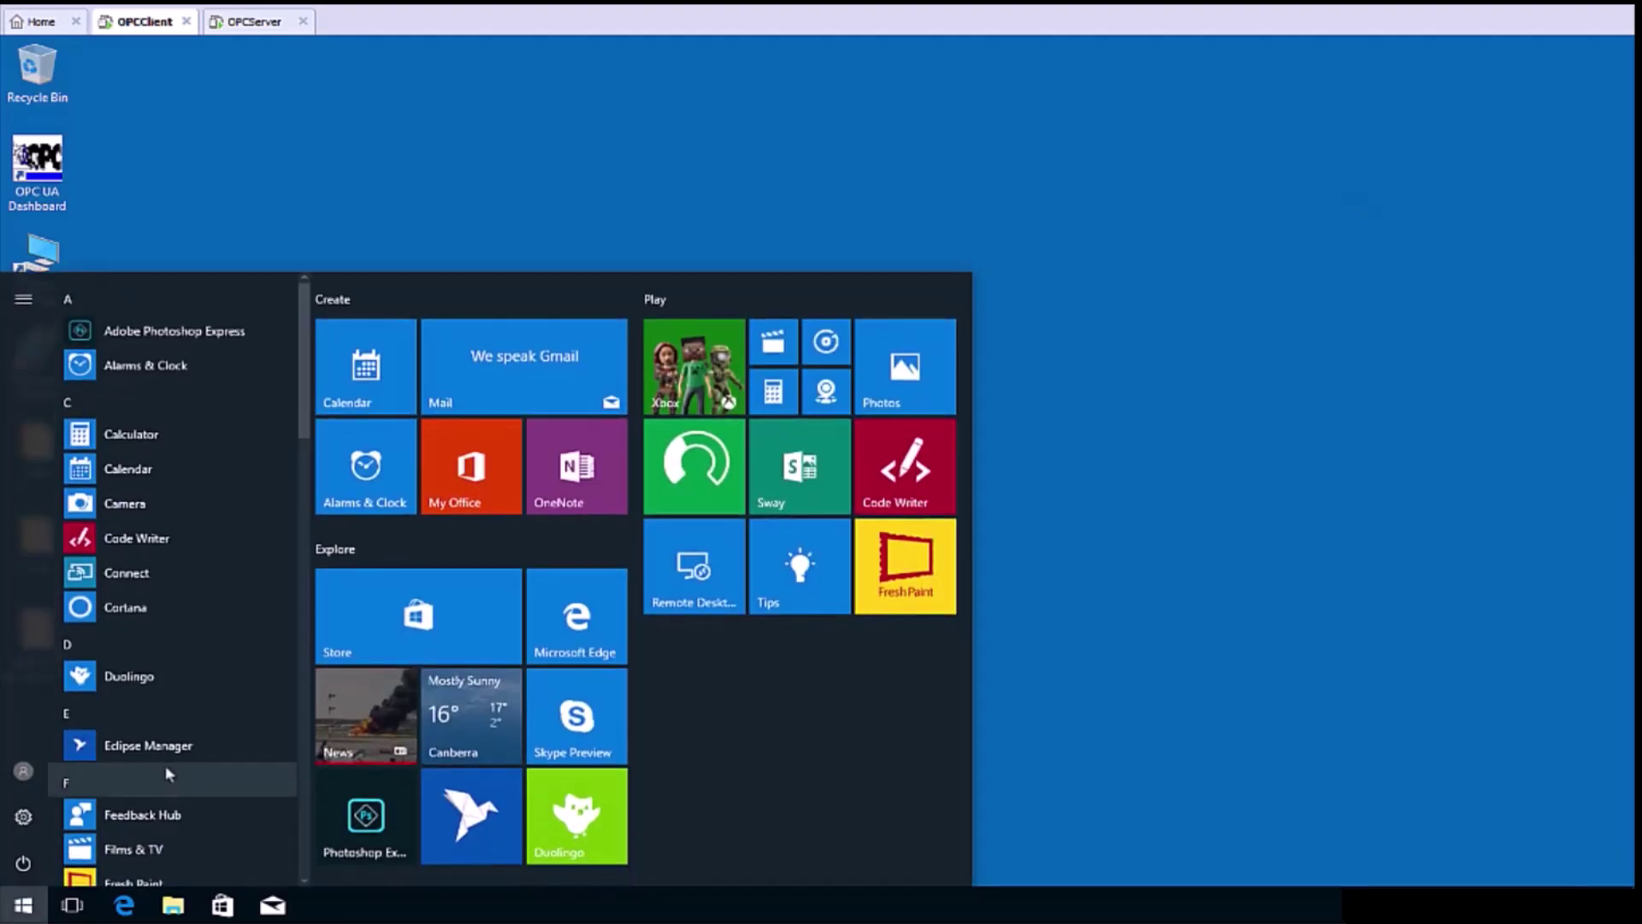
{"action": "scroll", "coordinate": [166, 774], "scroll_direction": "down", "scroll_amount": 3}
{"action": "scroll", "coordinate": [166, 774], "scroll_direction": "down", "scroll_amount": 2}
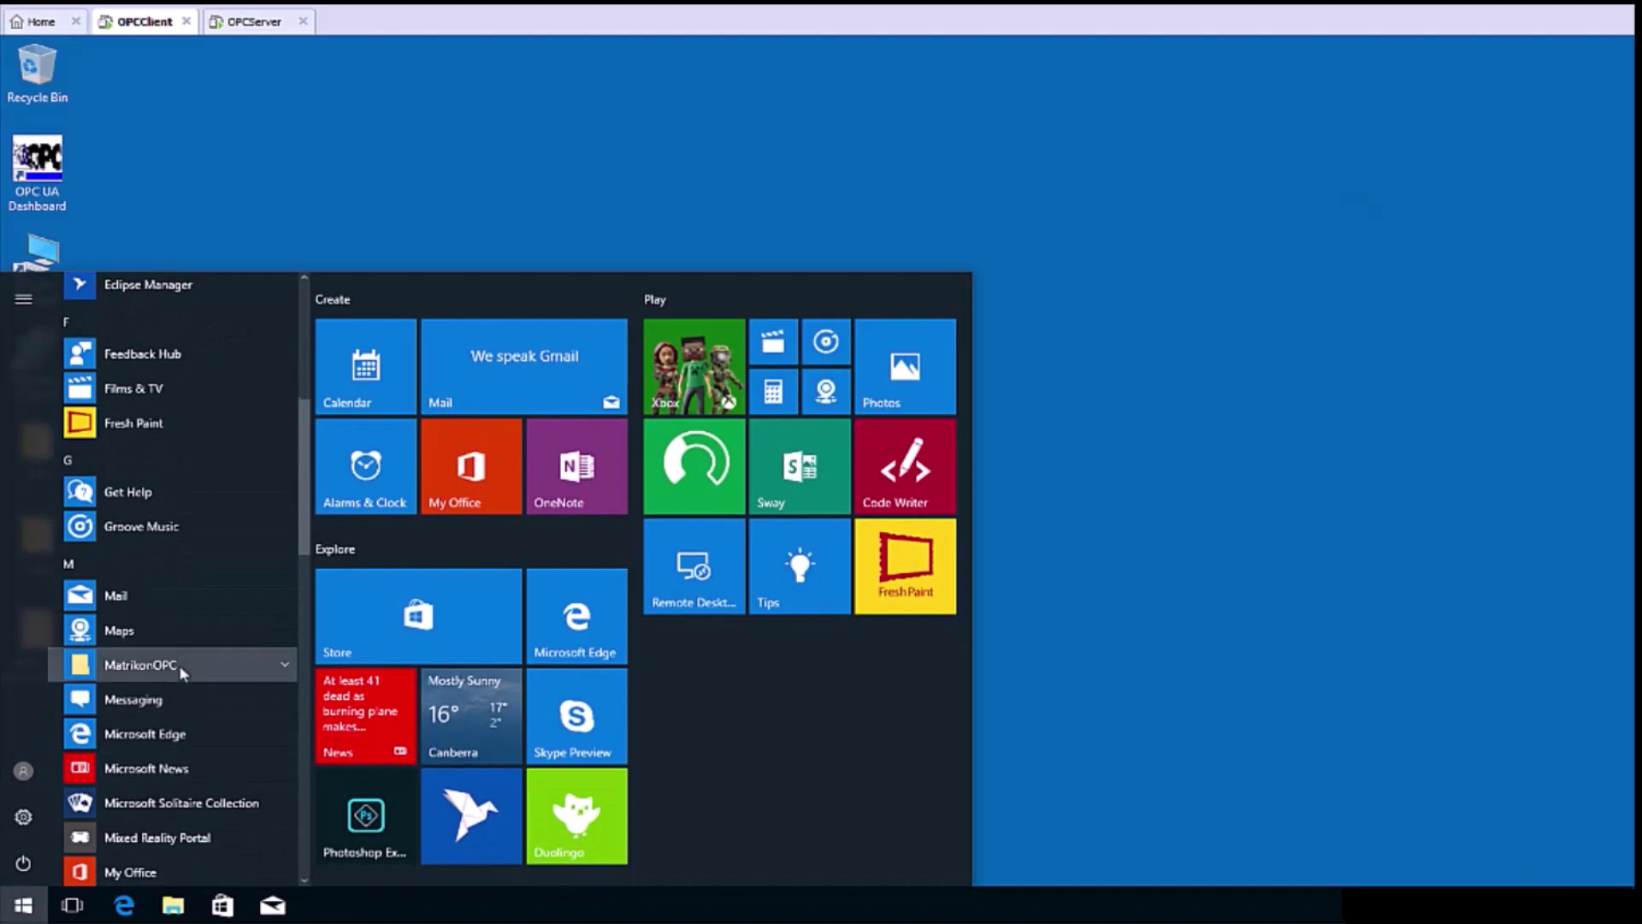
{"action": "left_click", "coordinate": [205, 671]}
{"action": "scroll", "coordinate": [214, 772], "scroll_direction": "down", "scroll_amount": 2}
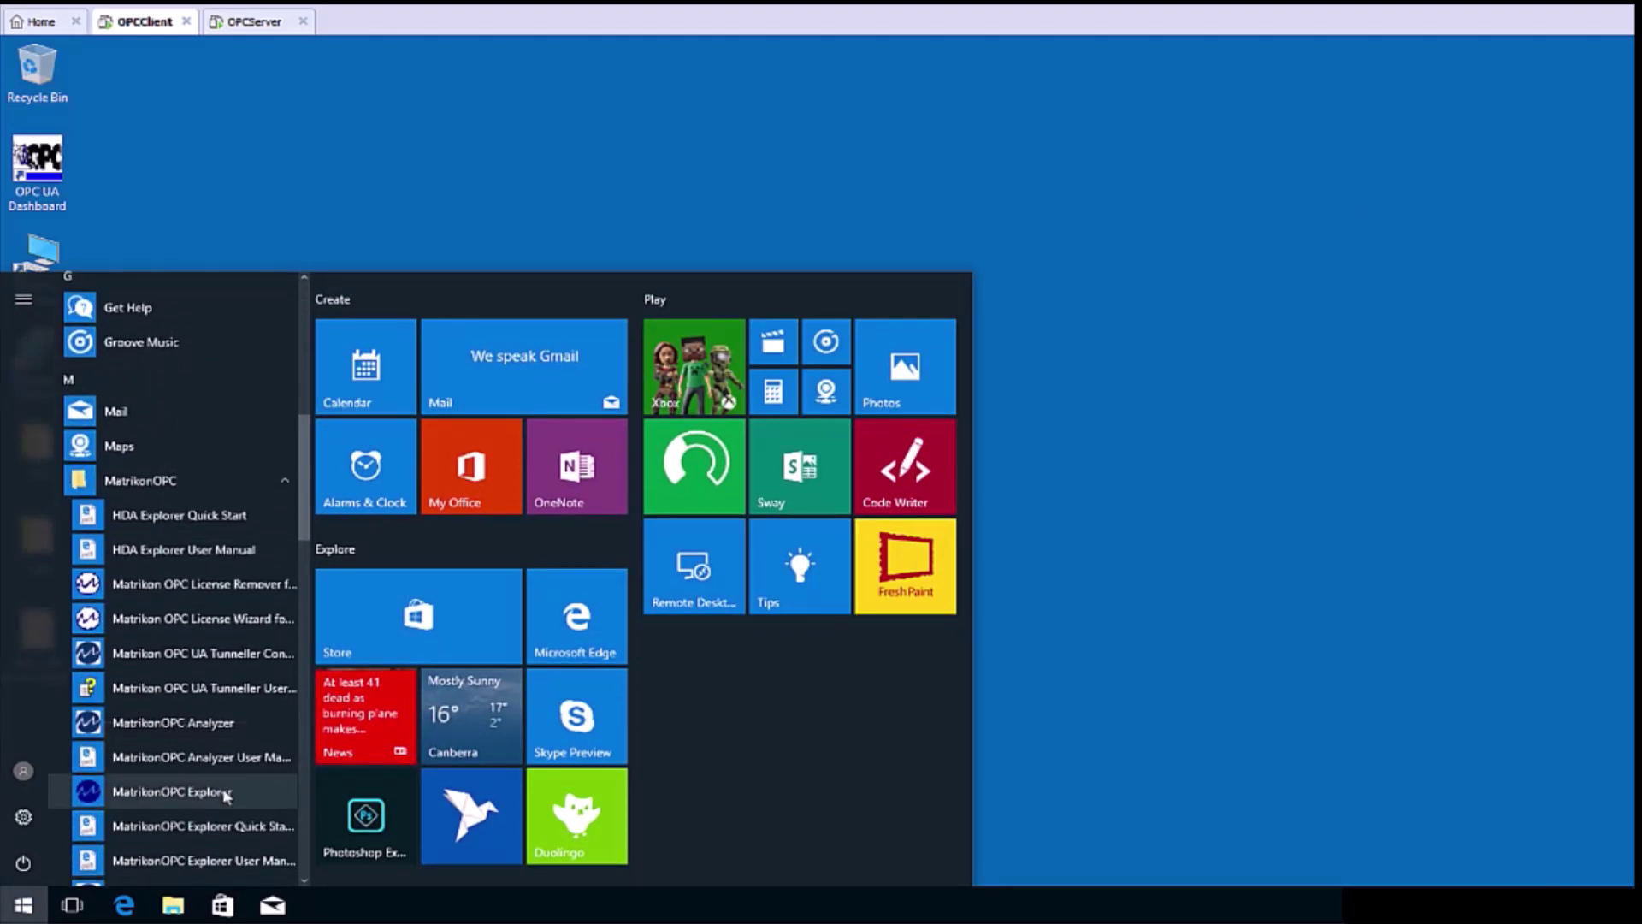
{"action": "left_click", "coordinate": [212, 795]}
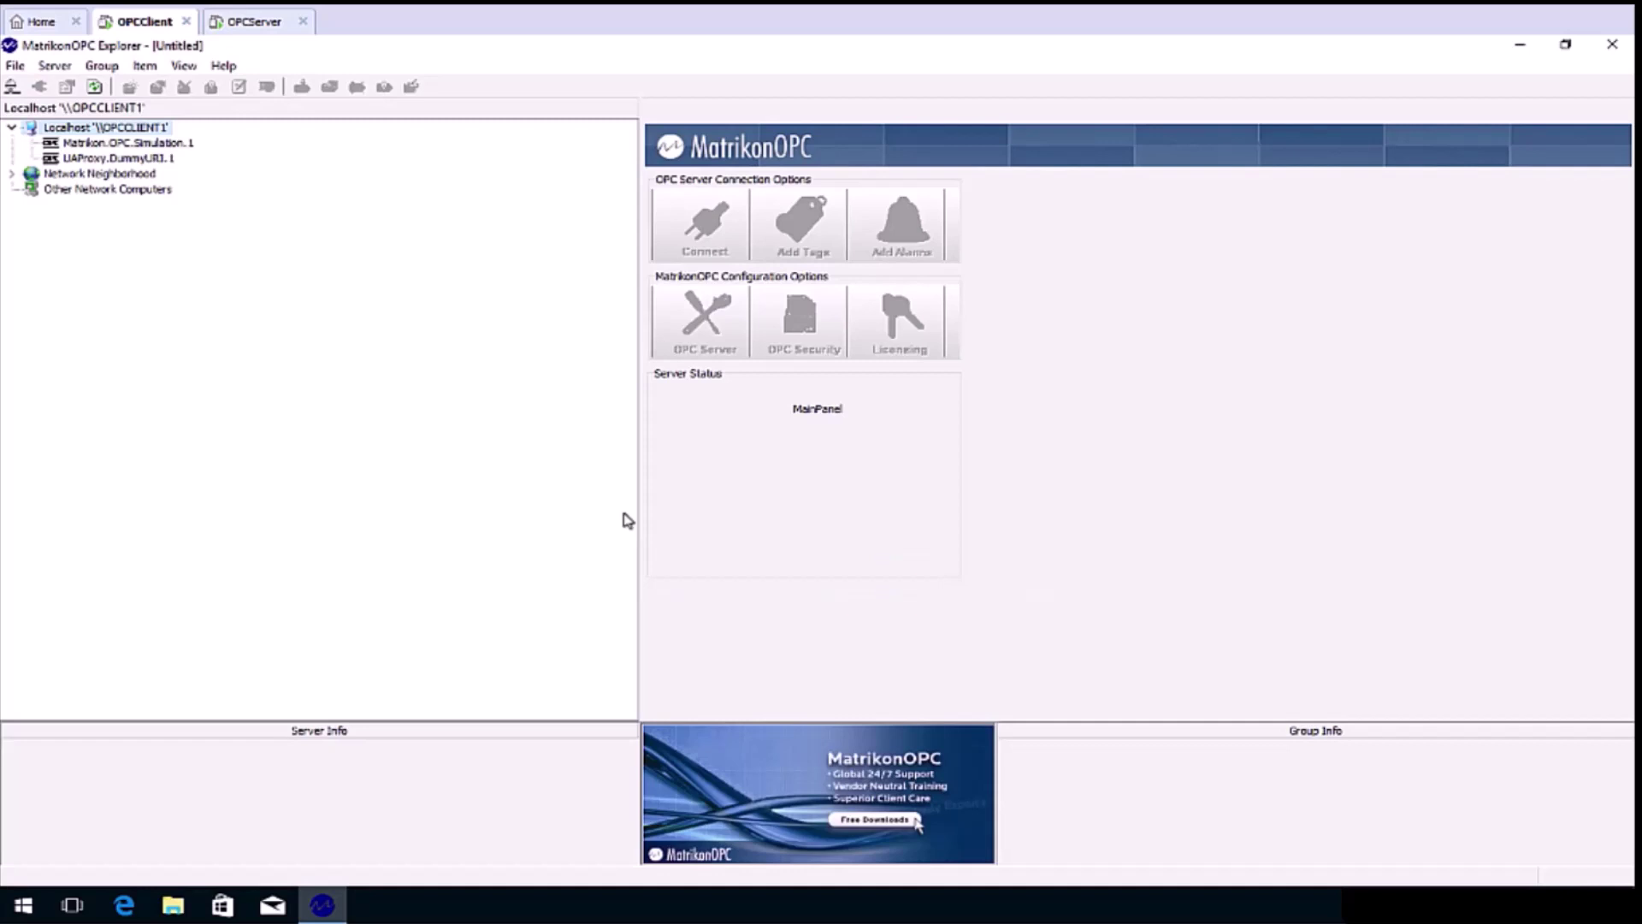
Connect to the UAProxy.DummyURI.1 server and bring up the Group0 tag entry window.
{"action": "left_click", "coordinate": [143, 159]}
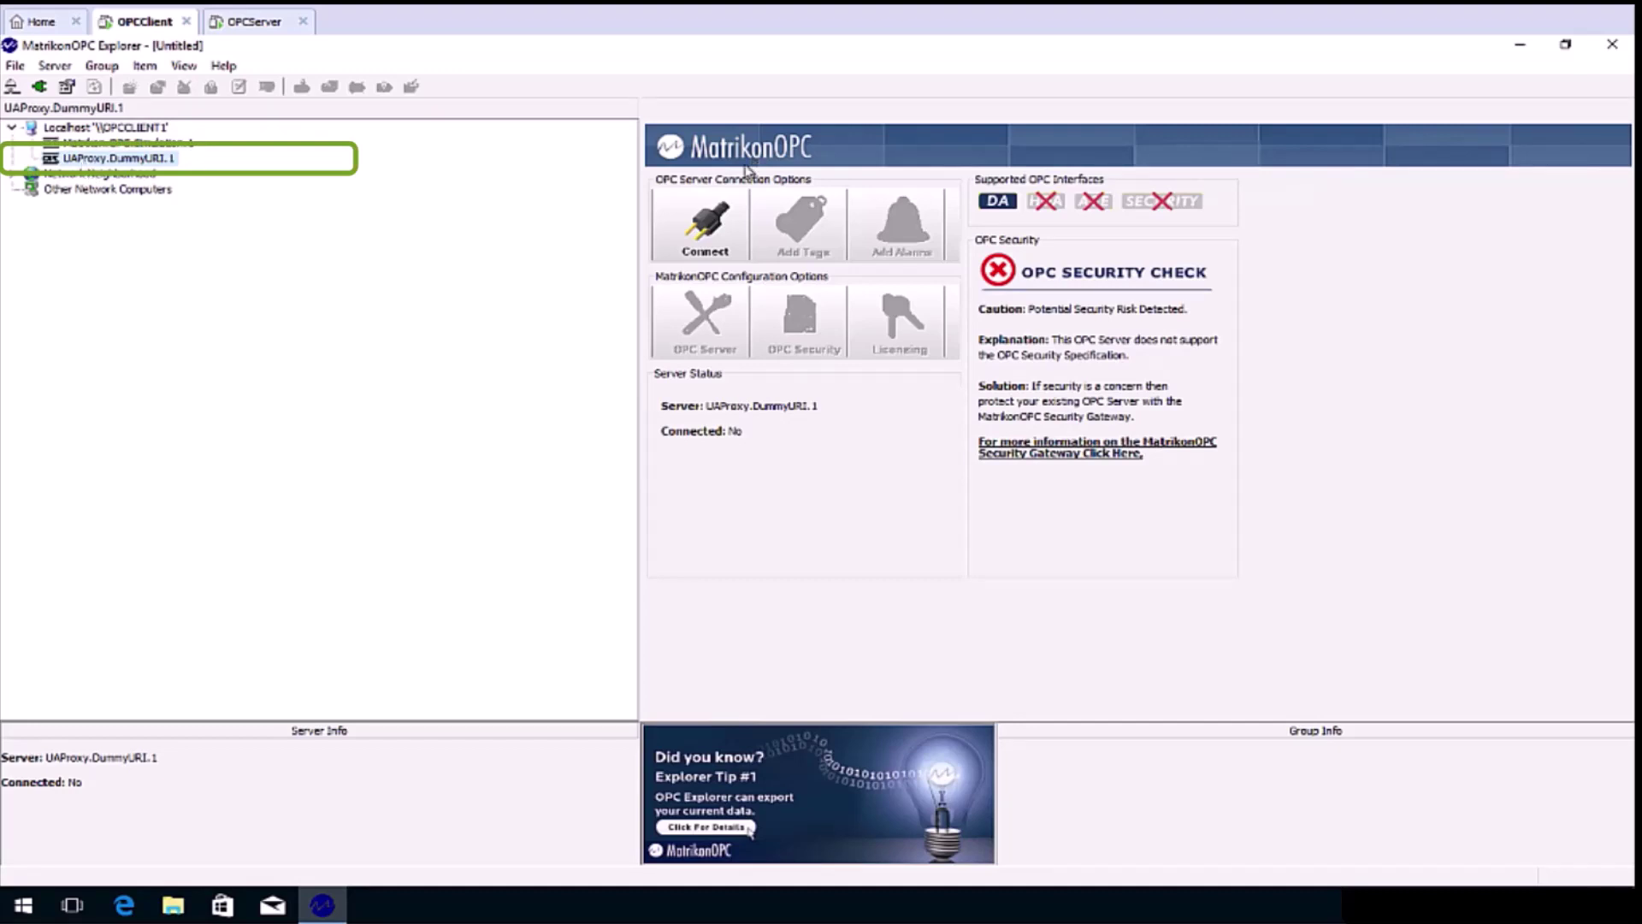
{"action": "left_click", "coordinate": [687, 257]}
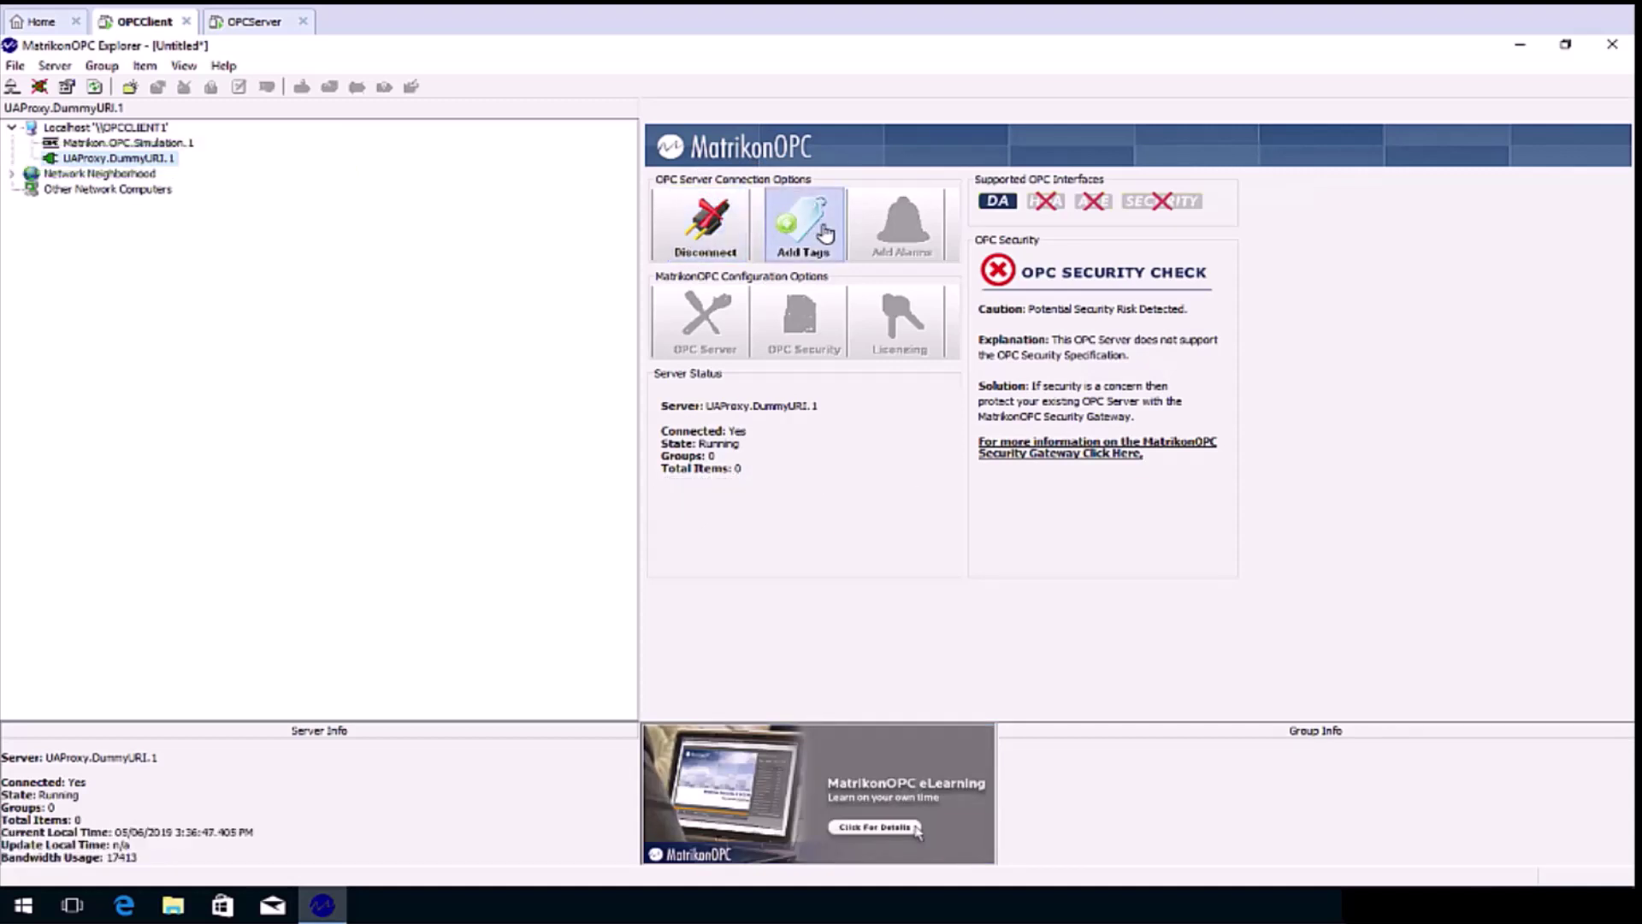
{"action": "left_click", "coordinate": [791, 221]}
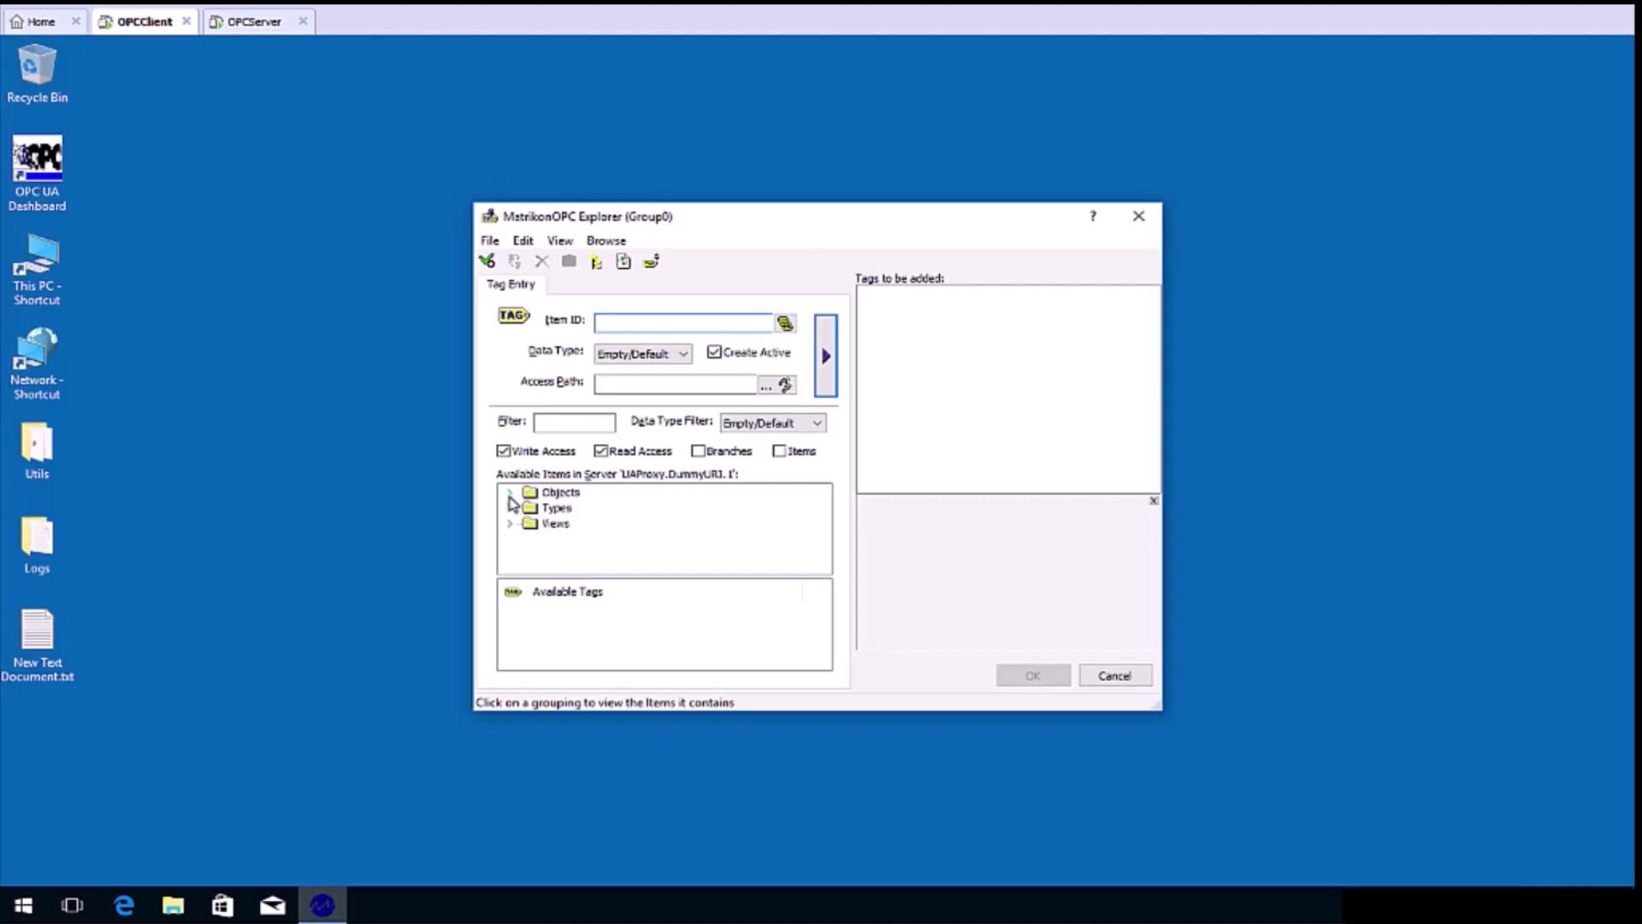
Add Double_10001 from the Performance Test folder to Group0 and select its ns=1;i=10001 item.
{"action": "left_click", "coordinate": [510, 493]}
{"action": "left_click", "coordinate": [536, 512]}
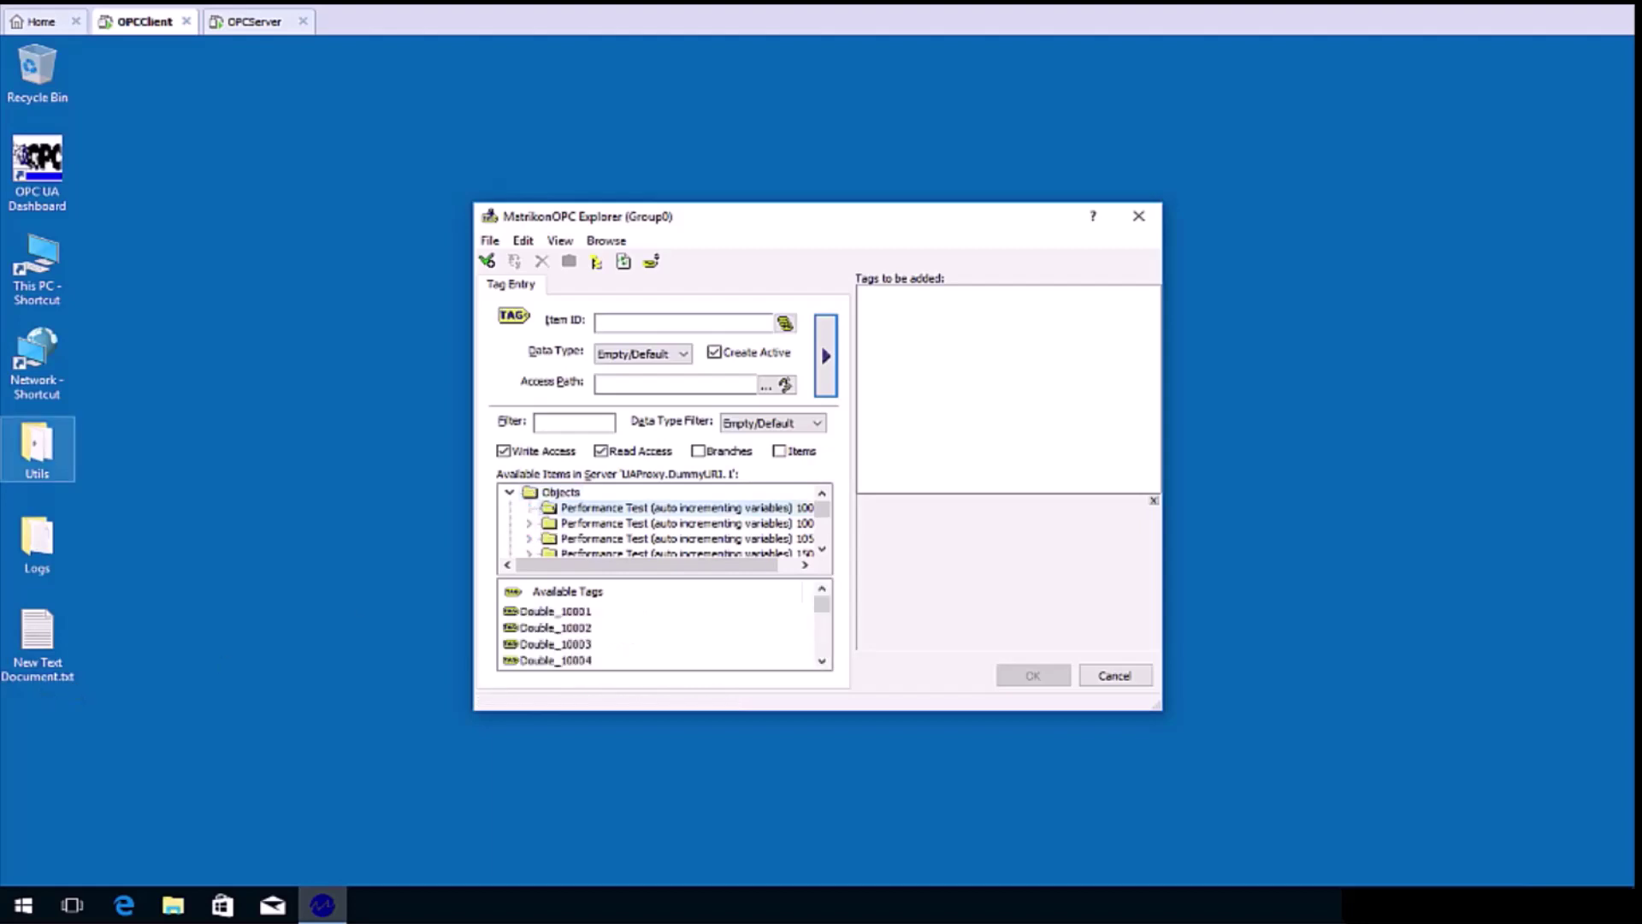
{"action": "left_click", "coordinate": [561, 614]}
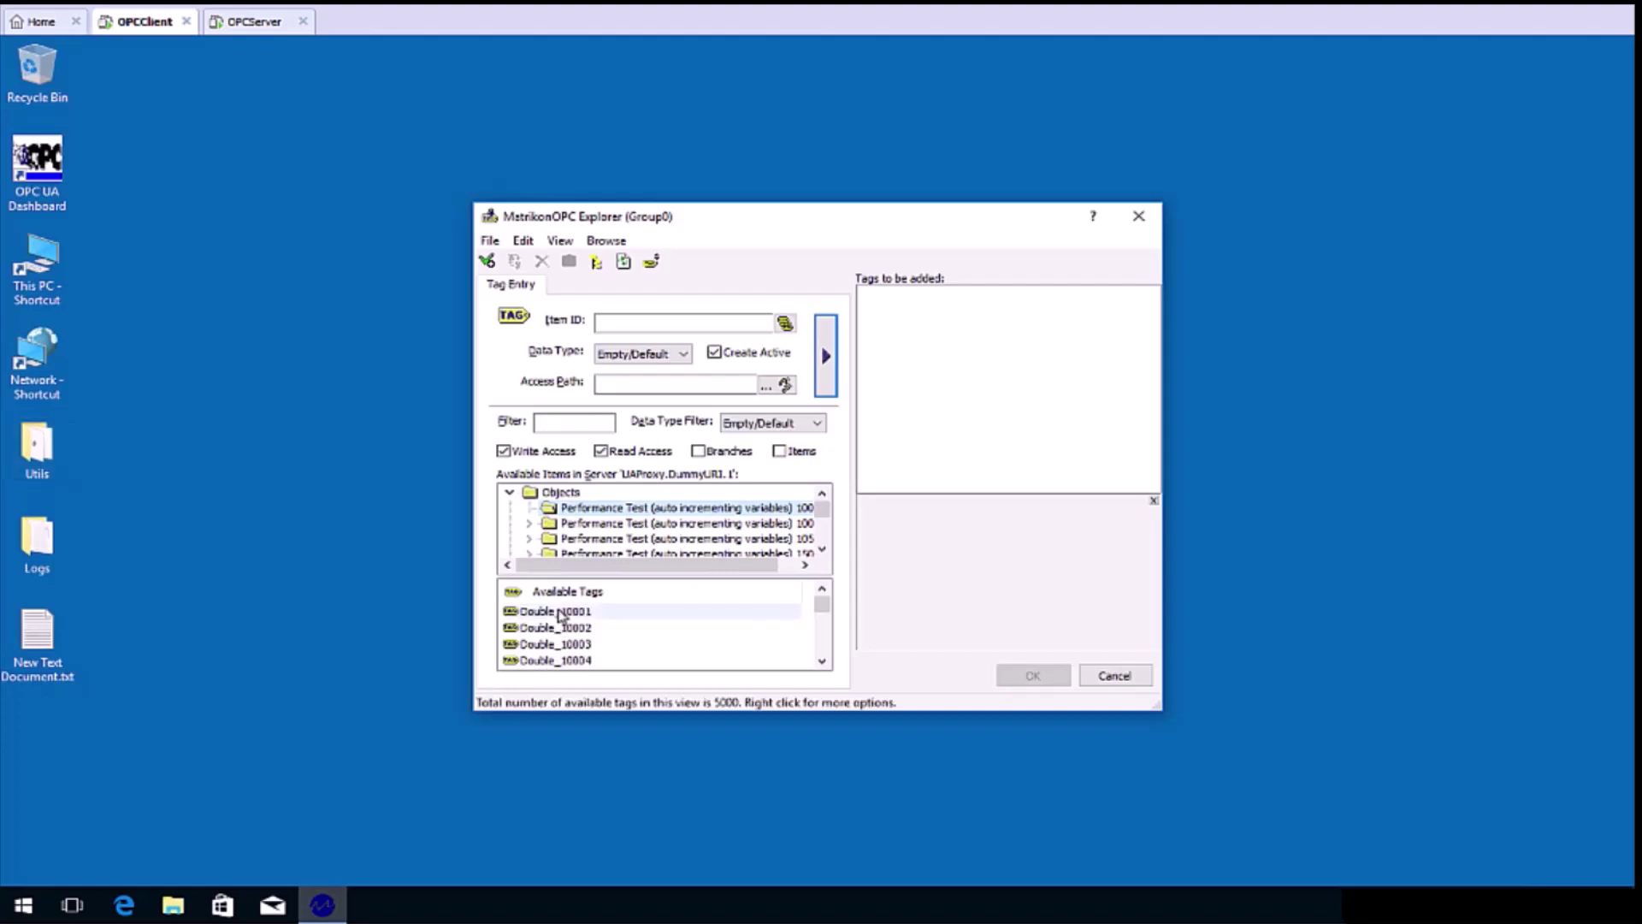
{"action": "double_click", "coordinate": [561, 614]}
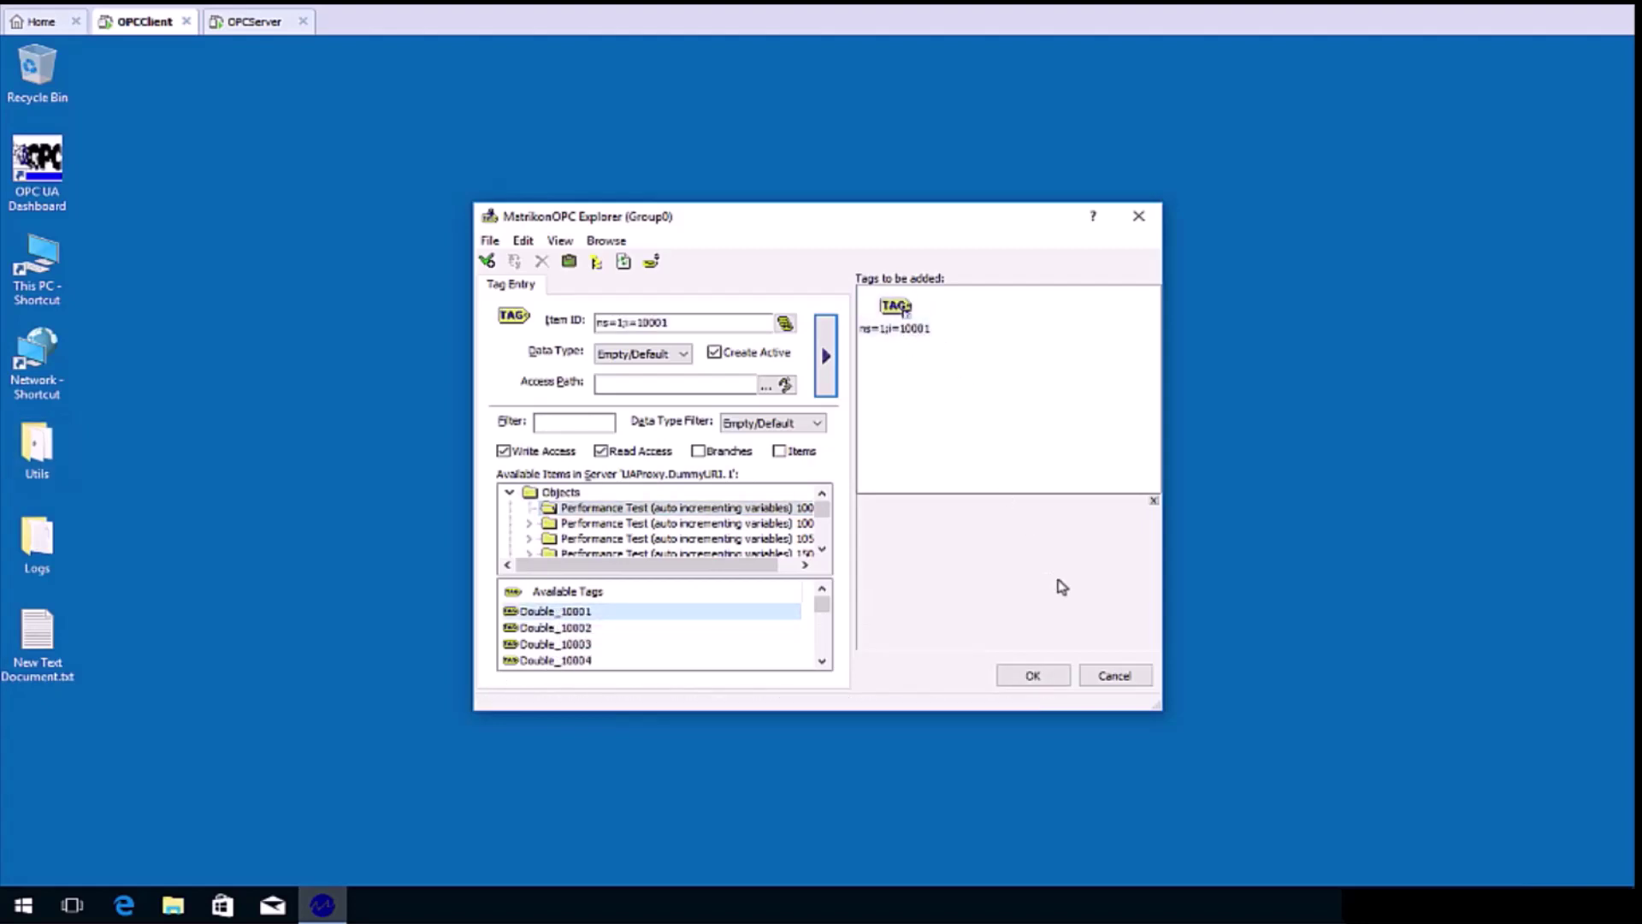
{"action": "left_click", "coordinate": [1036, 684]}
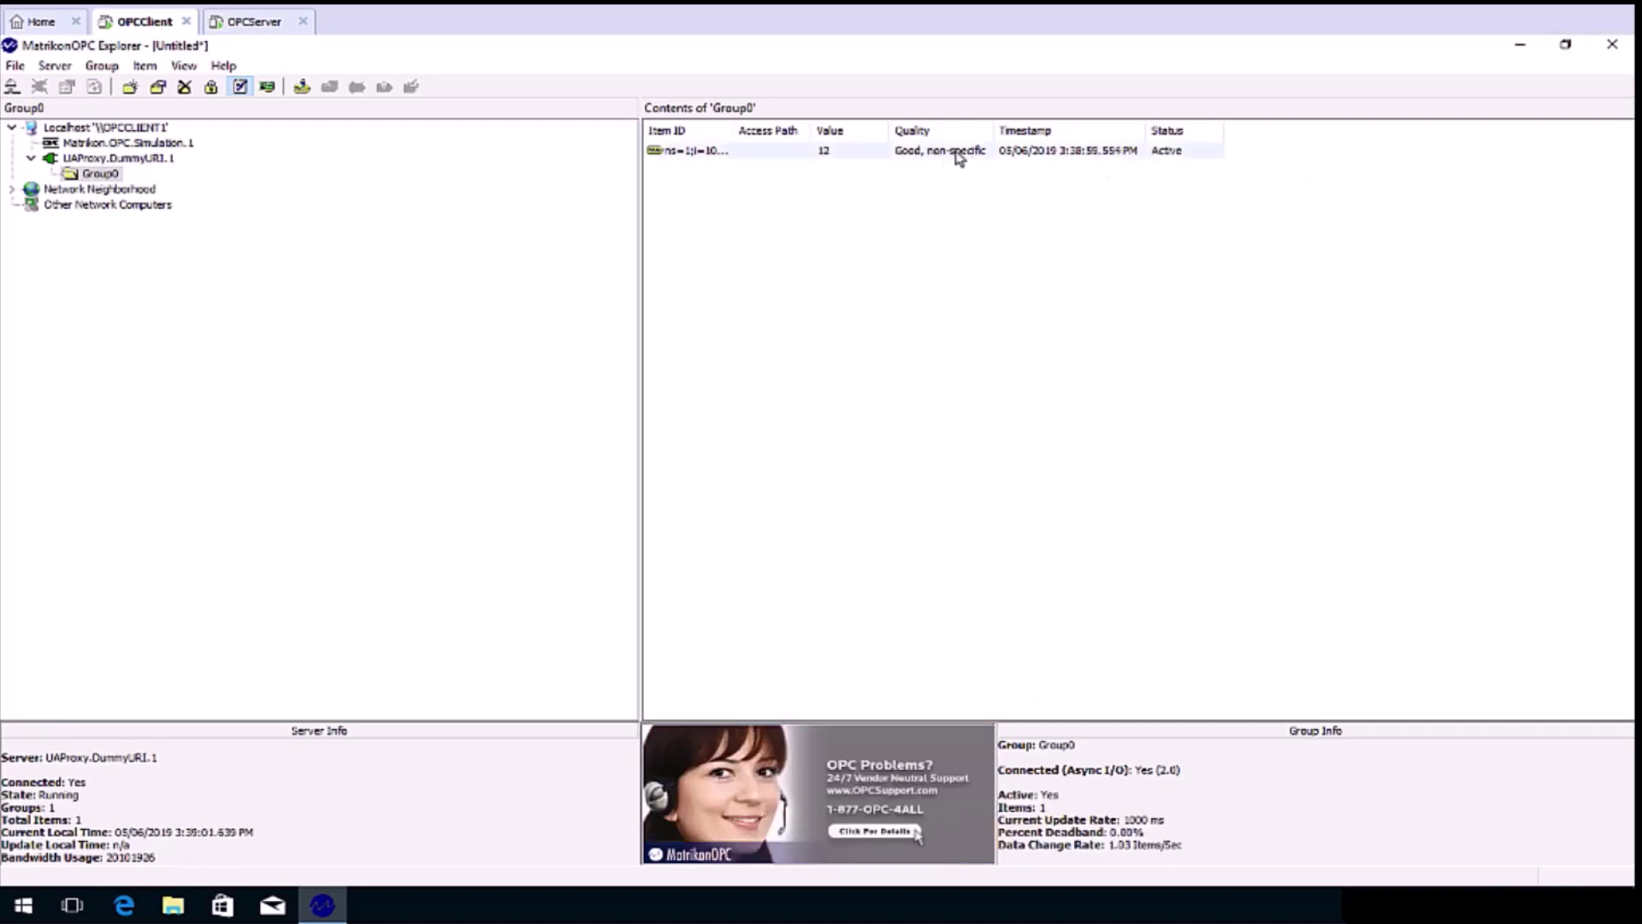
{"action": "left_click", "coordinate": [828, 156]}
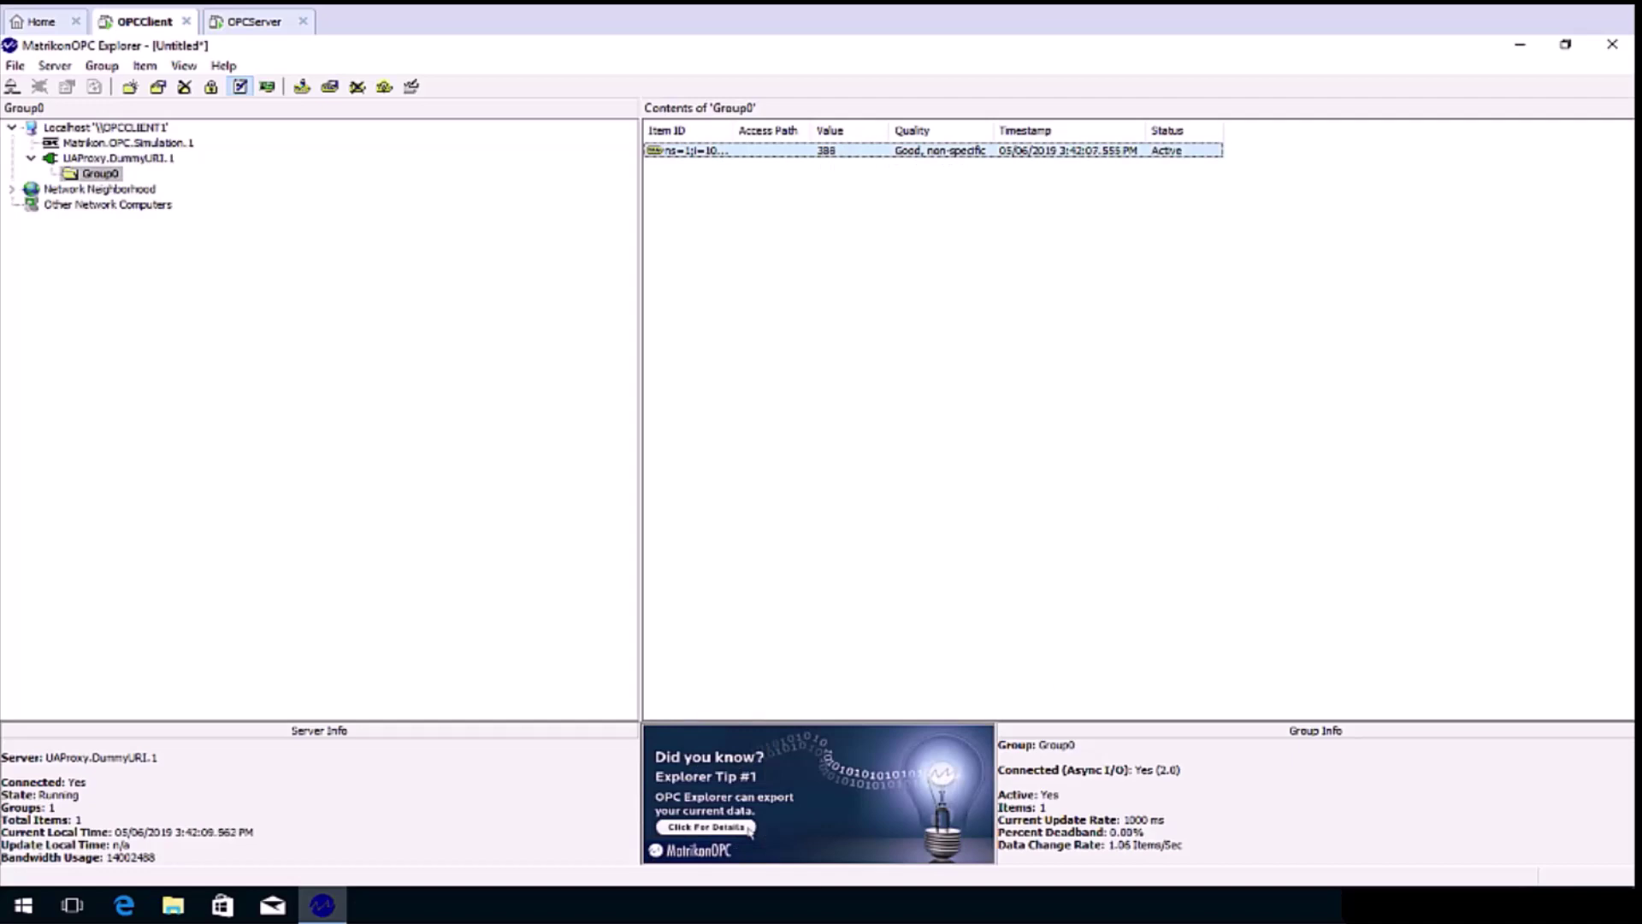